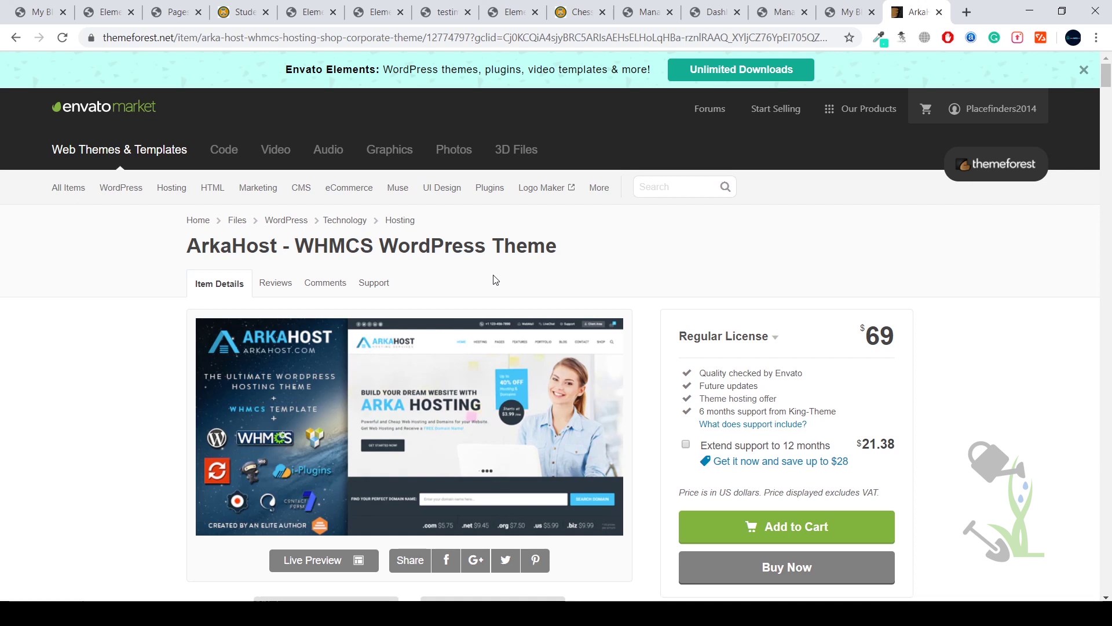
Open the ArkaHost Live Preview in a new tab and switch to it.
scroll(577, 284, down, 5)
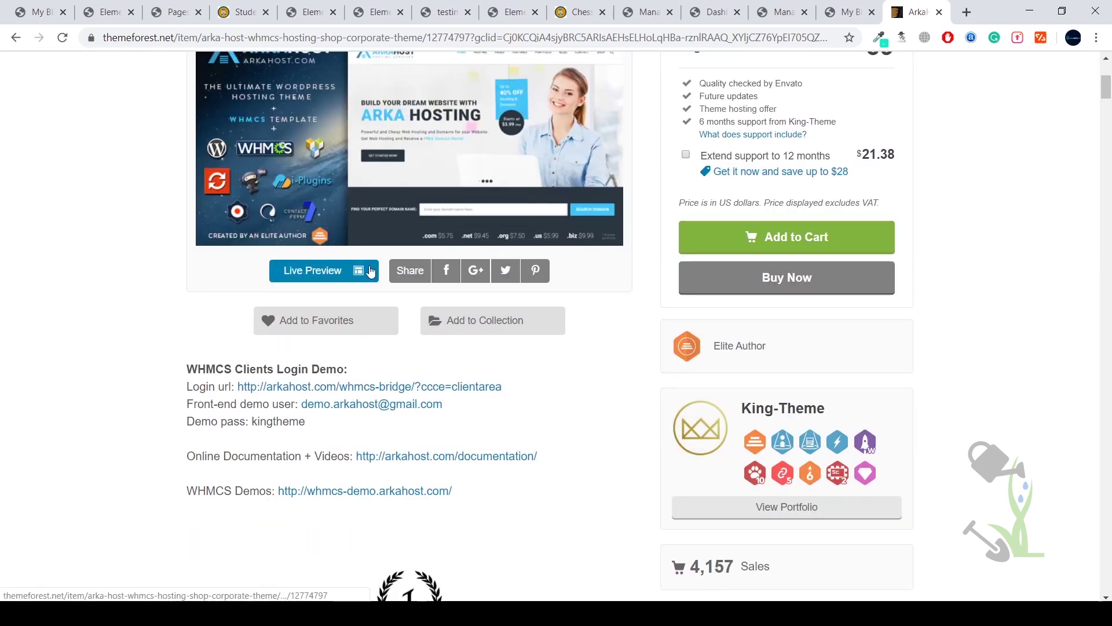
click(342, 271)
scroll(458, 409, down, 1)
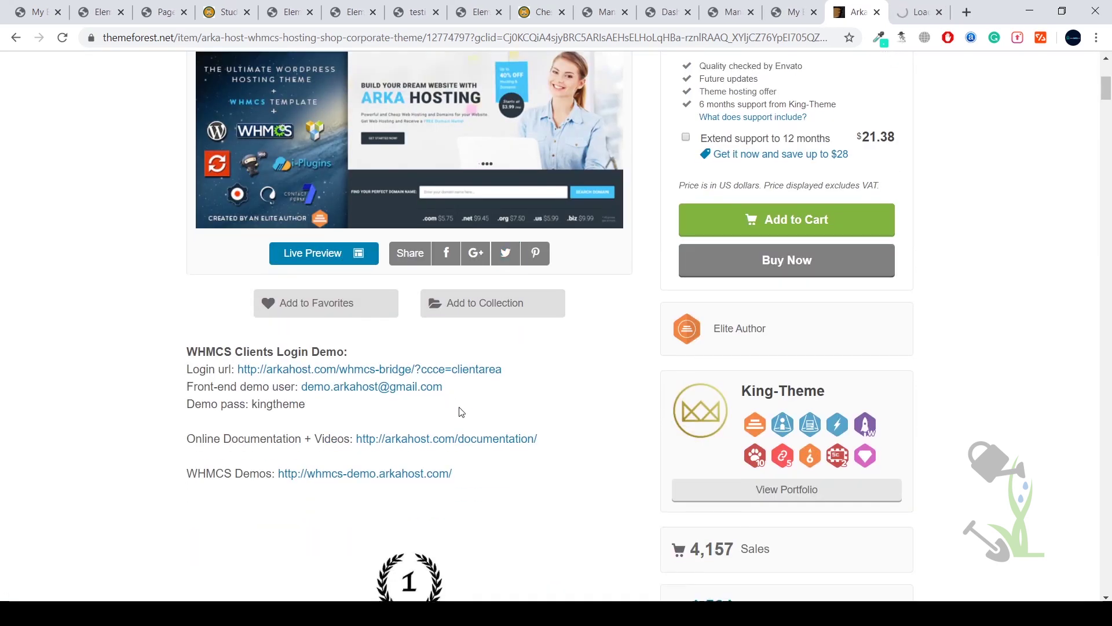
scroll(643, 184, down, 5)
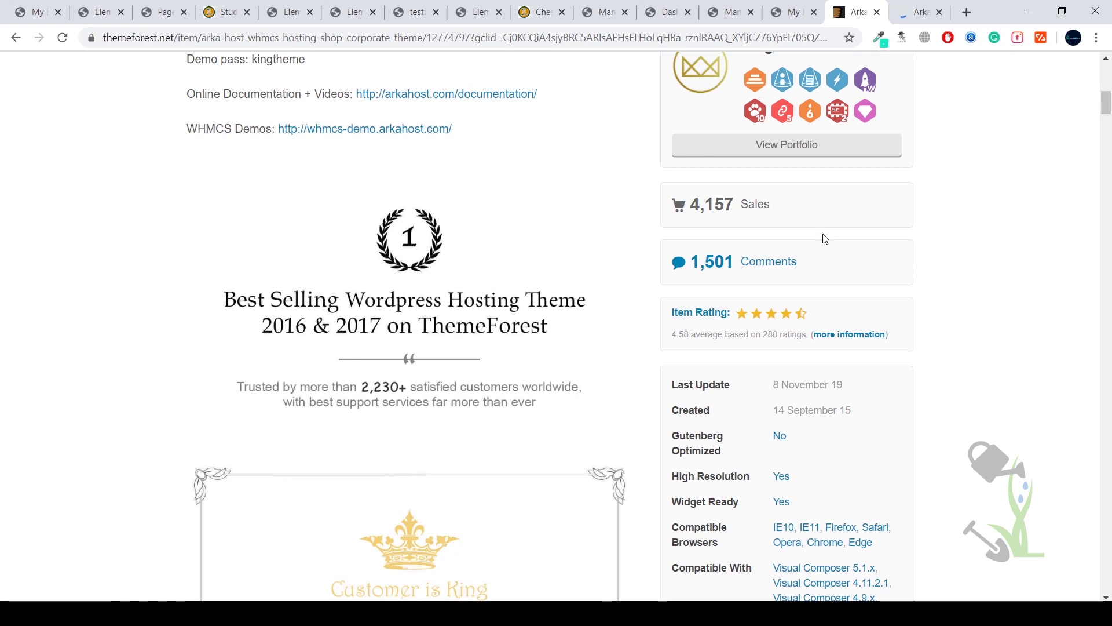
drag(683, 205, 754, 199)
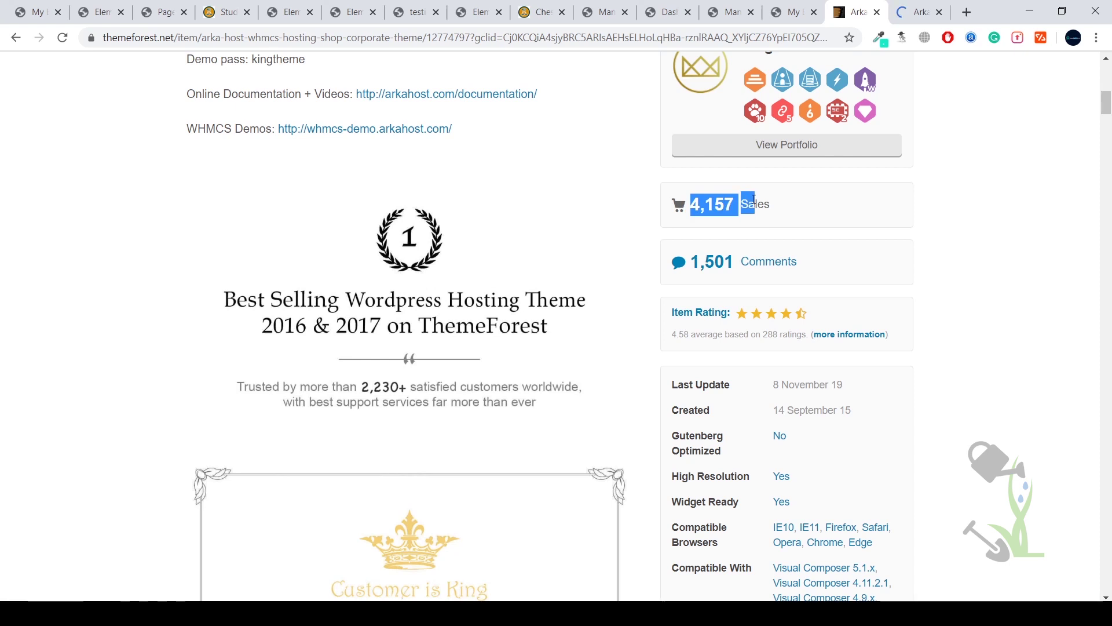
scroll(747, 205, down, 6)
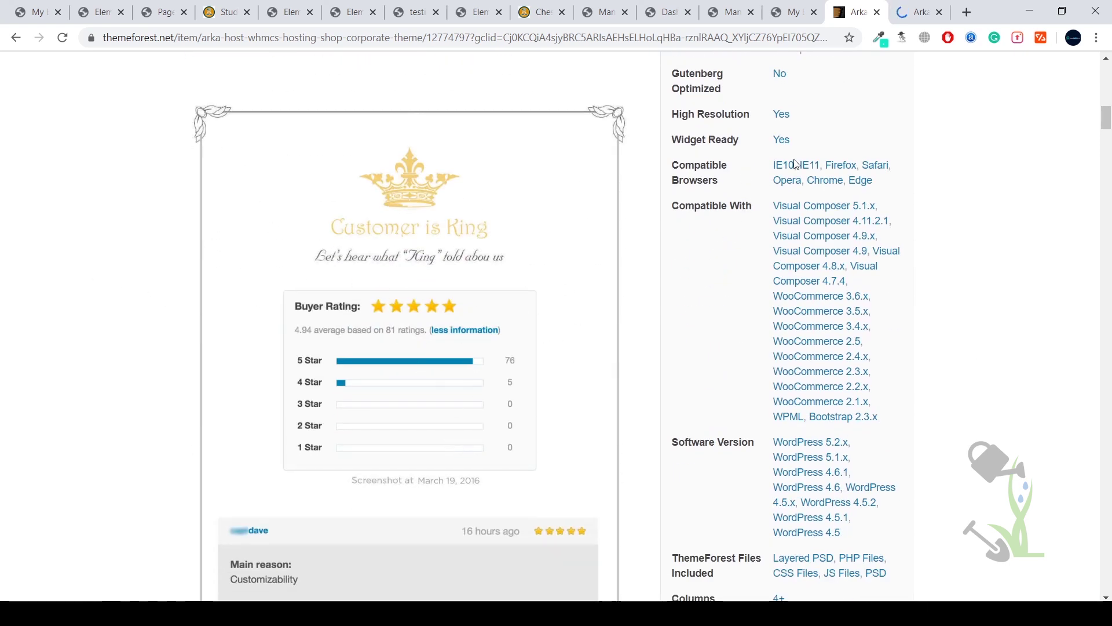
click(921, 12)
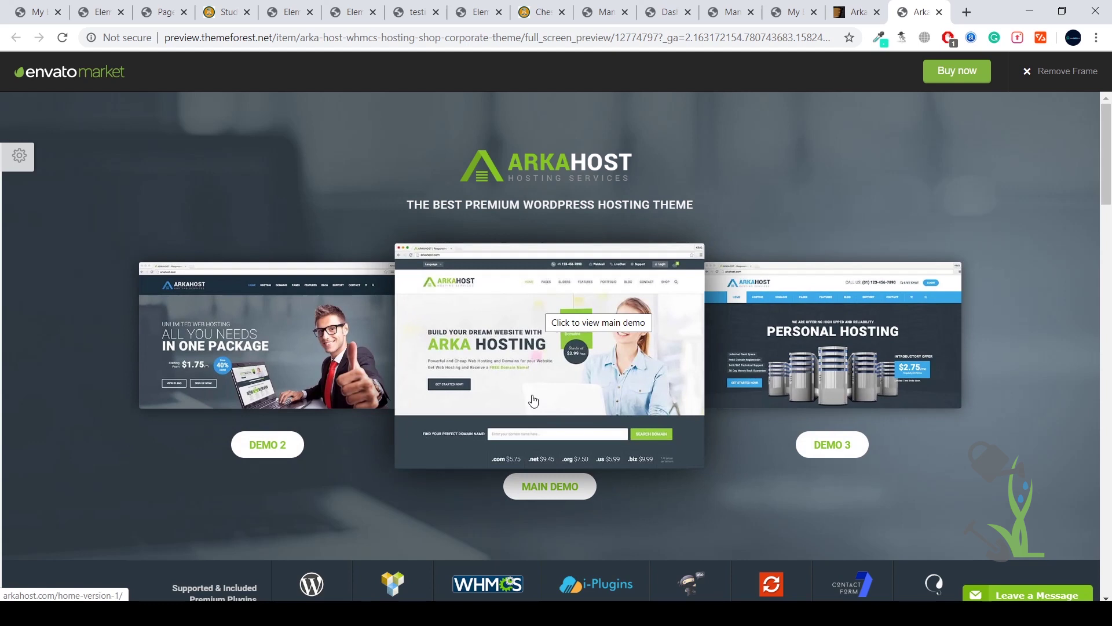
Open the Main Demo homepage and scroll down through its sections.
click(550, 373)
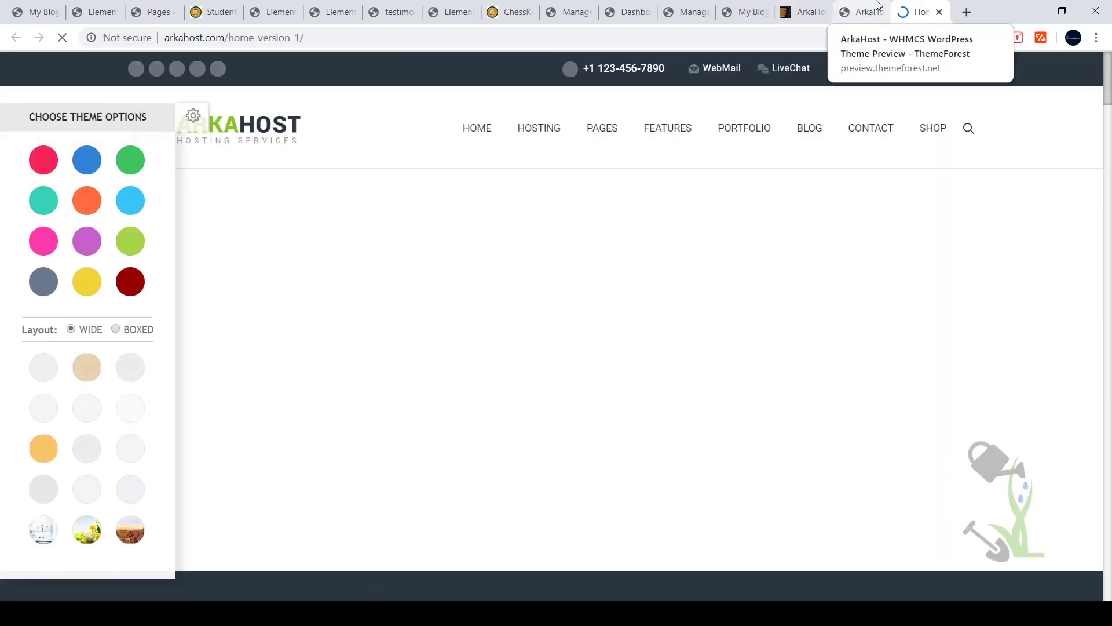
scroll(232, 330, down, 5)
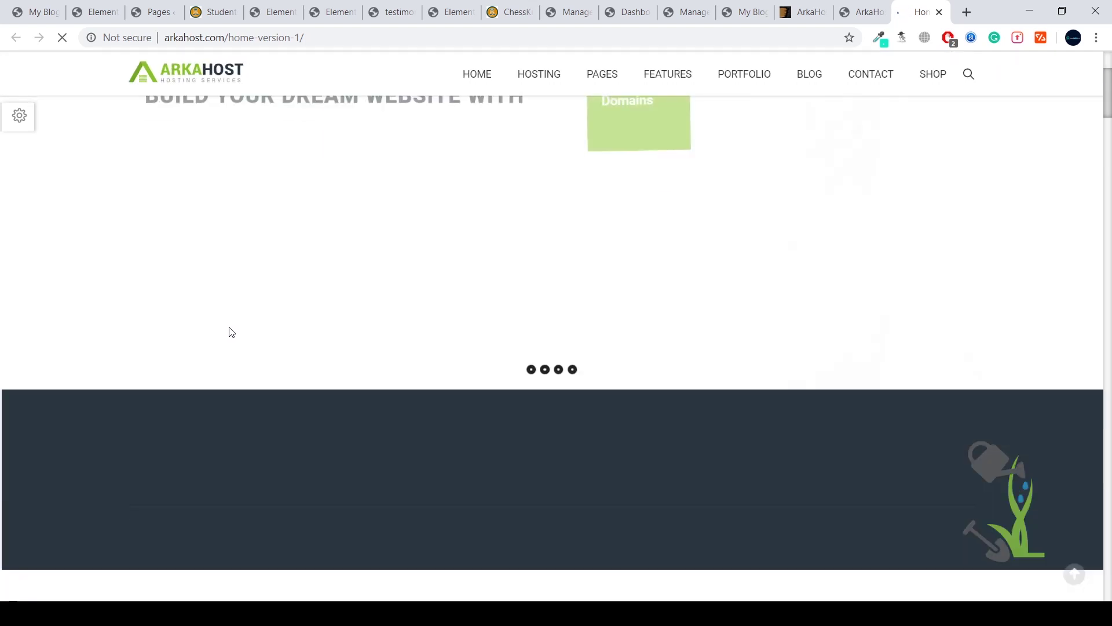
scroll(526, 263, up, 5)
scroll(526, 263, down, 7)
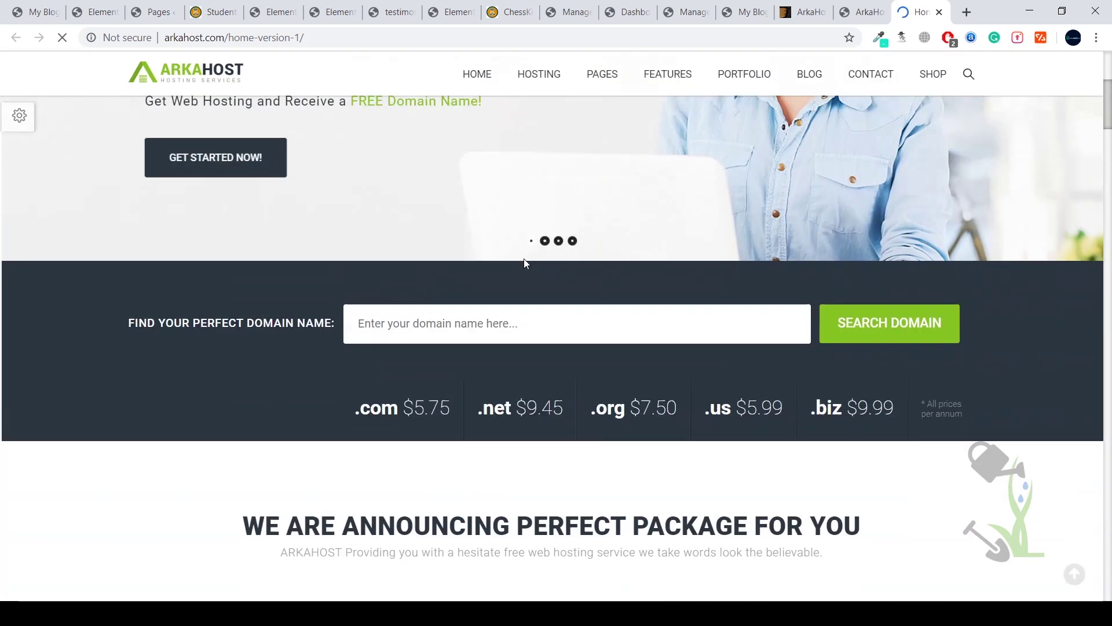
scroll(524, 260, down, 10)
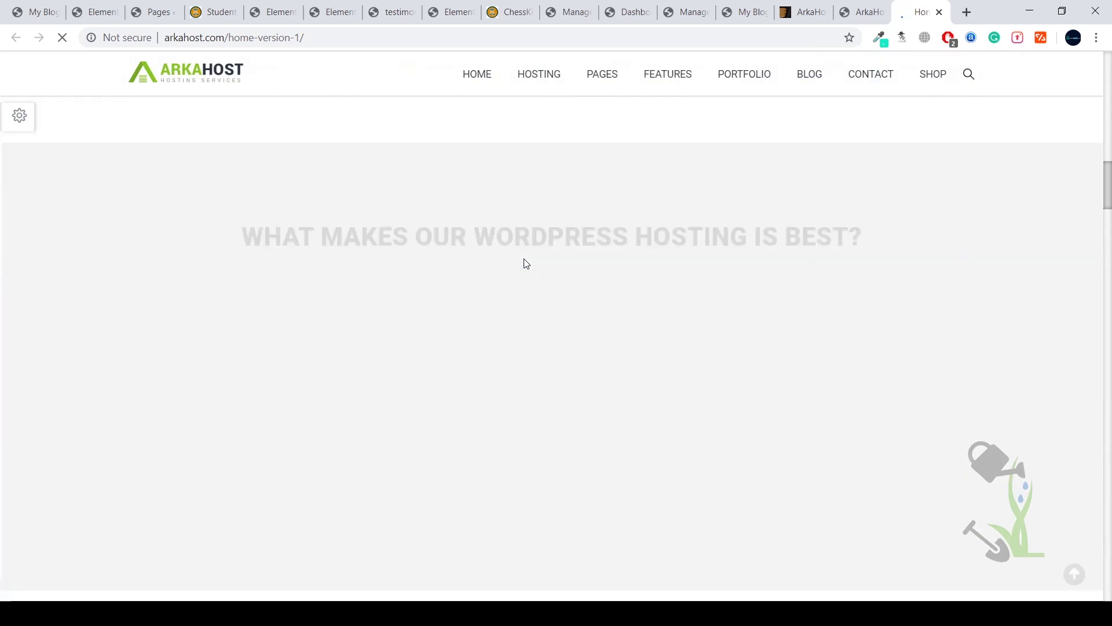
scroll(523, 259, down, 12)
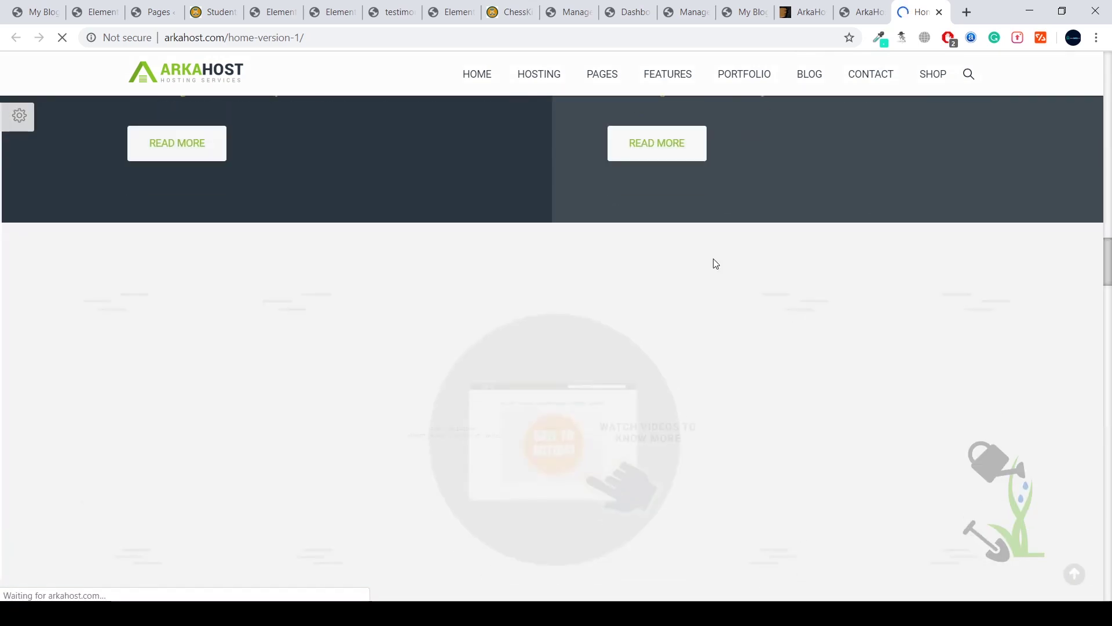
scroll(715, 263, down, 6)
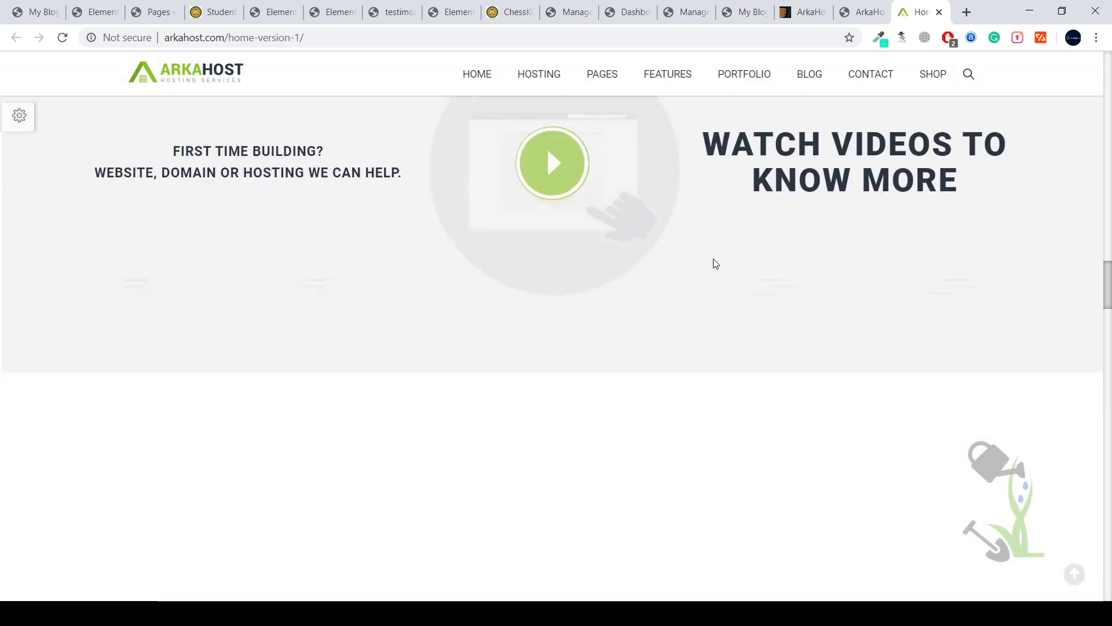
scroll(715, 263, down, 10)
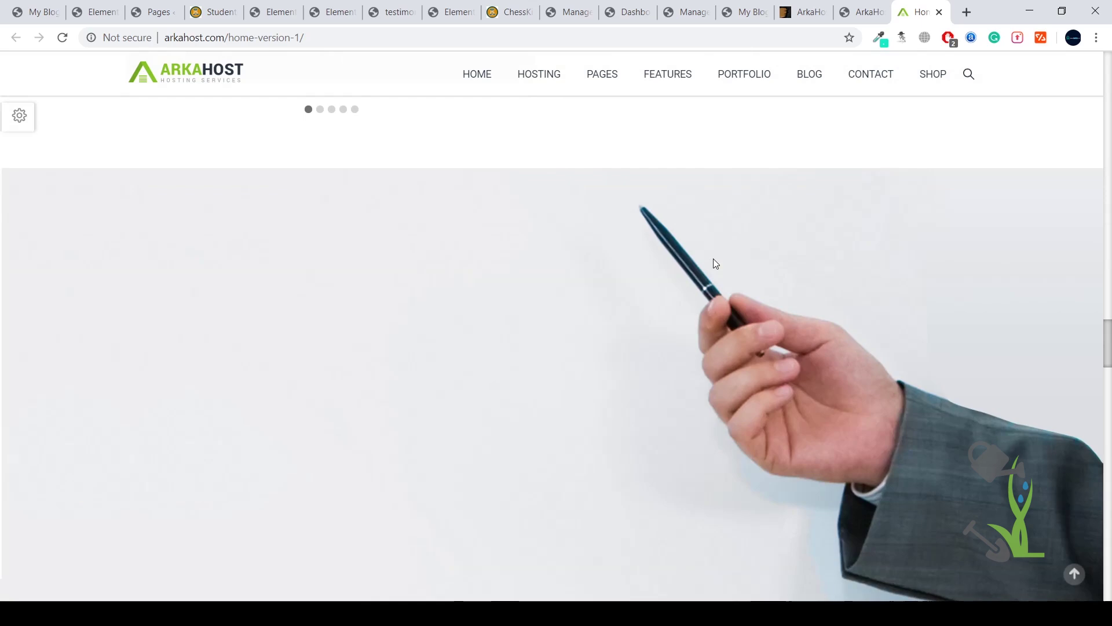
scroll(714, 261, down, 7)
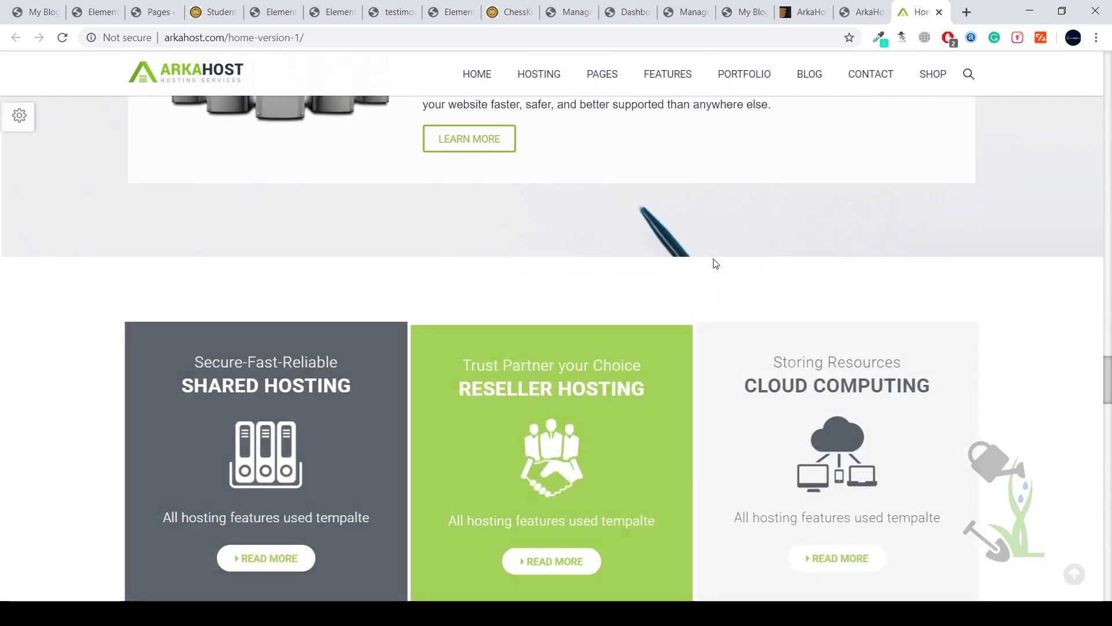
scroll(714, 267, down, 8)
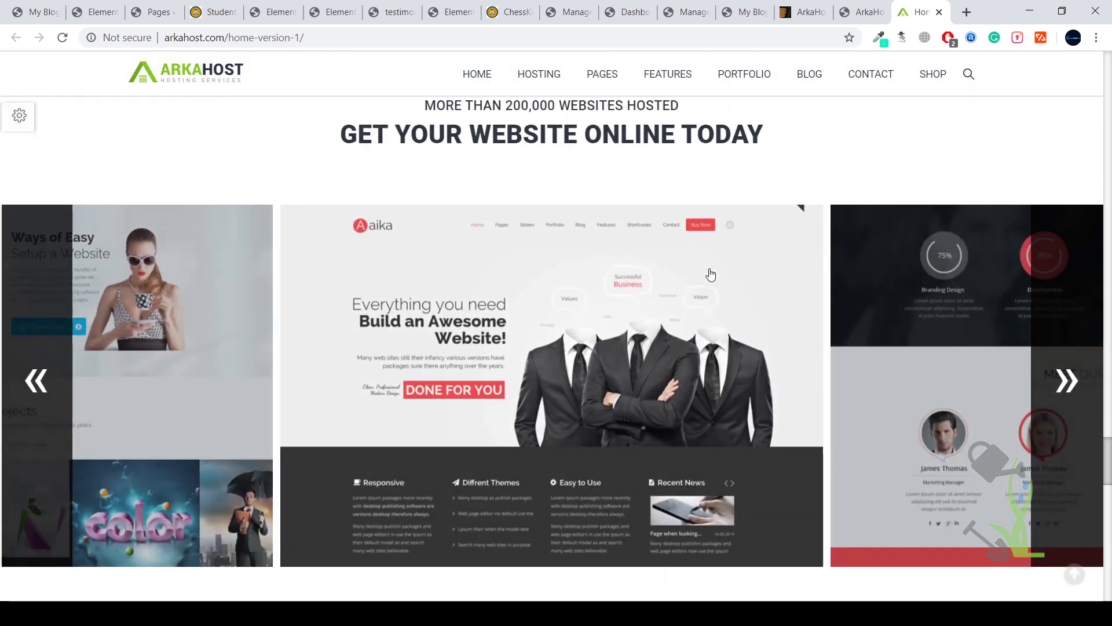
scroll(711, 274, down, 8)
Return to the ThemeForest ArkaHost item page and scroll back to the top.
click(855, 9)
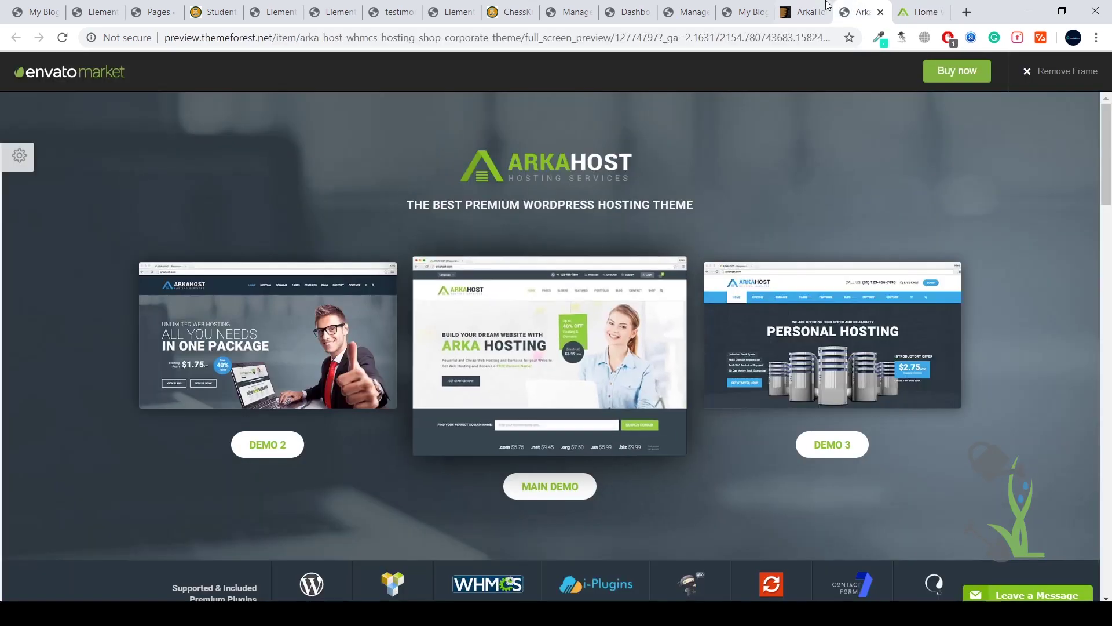
click(825, 4)
scroll(741, 211, up, 15)
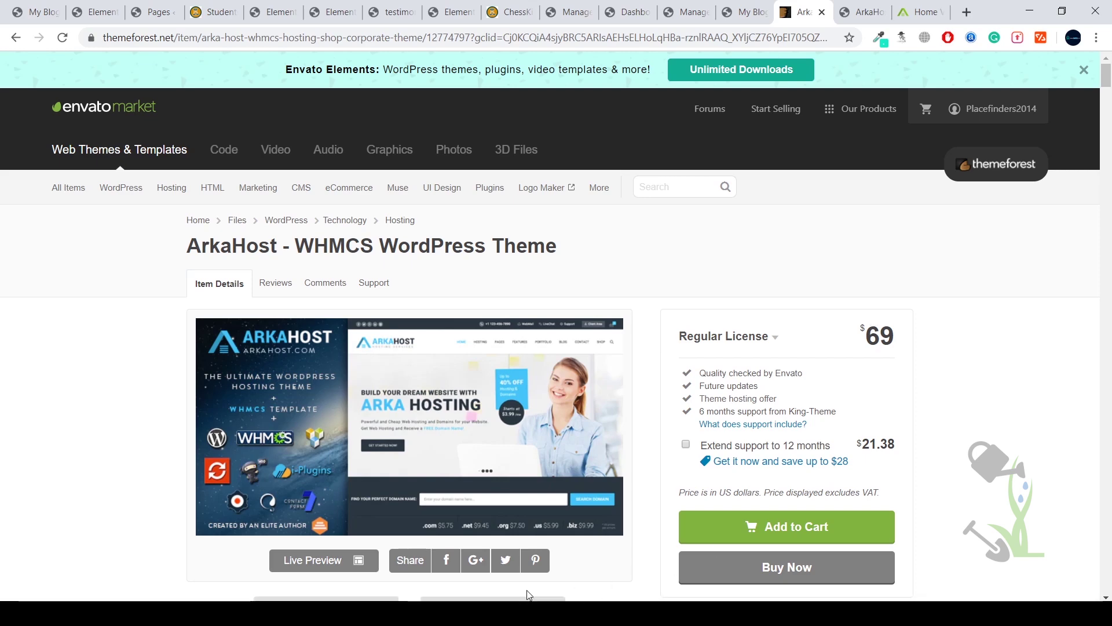
Start downloading the Arka Host theme from the srmehranclub page.
key(alt+Tab)
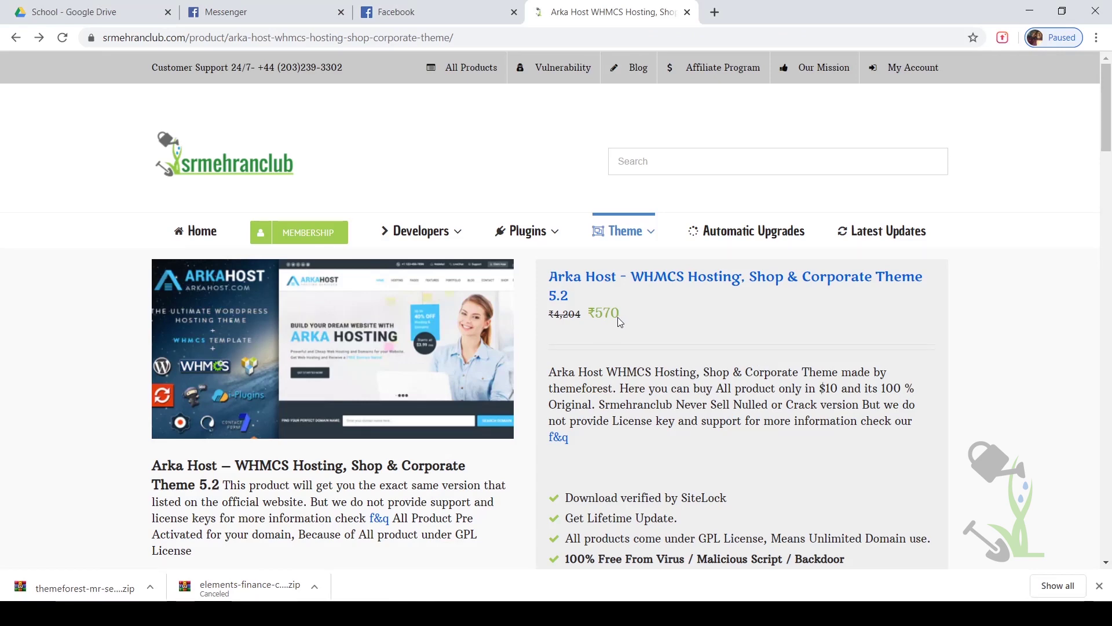
scroll(638, 319, down, 5)
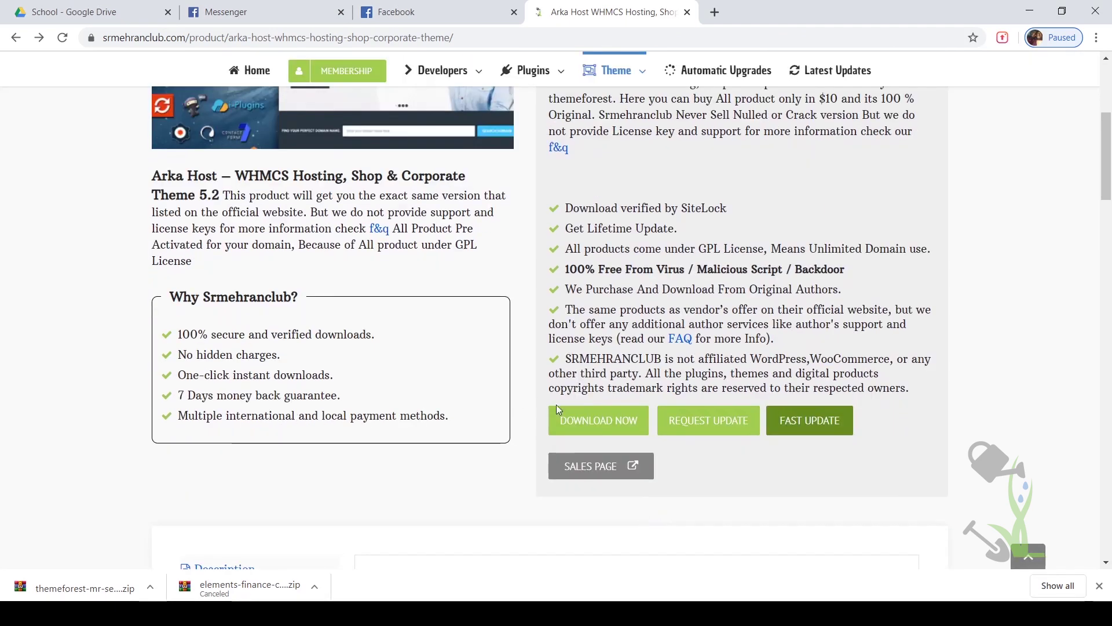
click(559, 416)
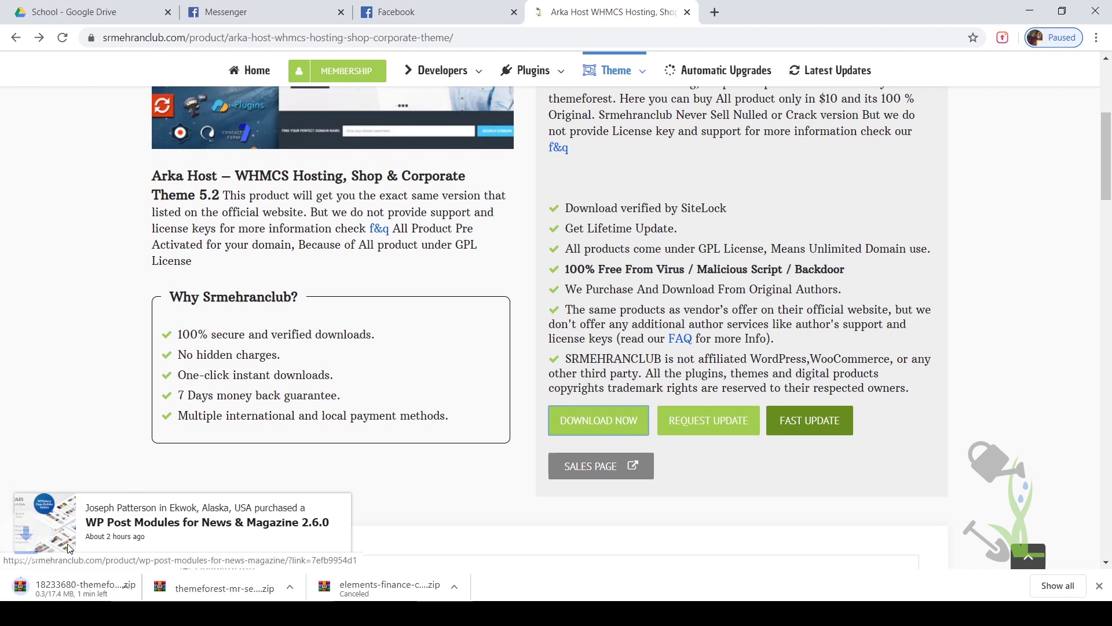
Cancel the Arka Host download, close the downloads bar, and return to the main window.
right_click(98, 590)
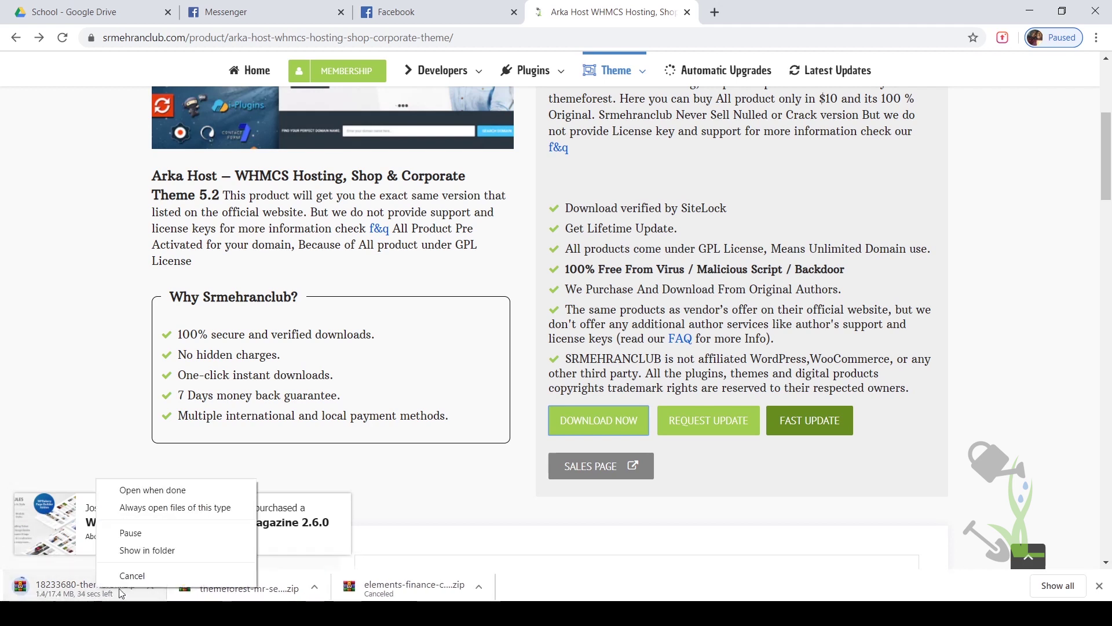
click(122, 576)
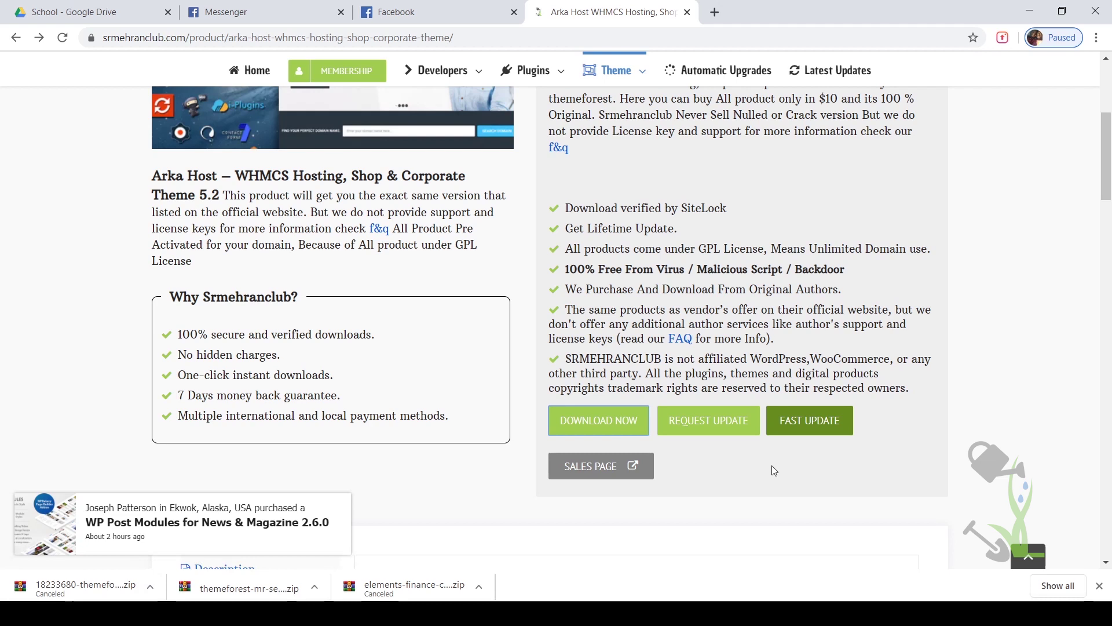
click(1099, 586)
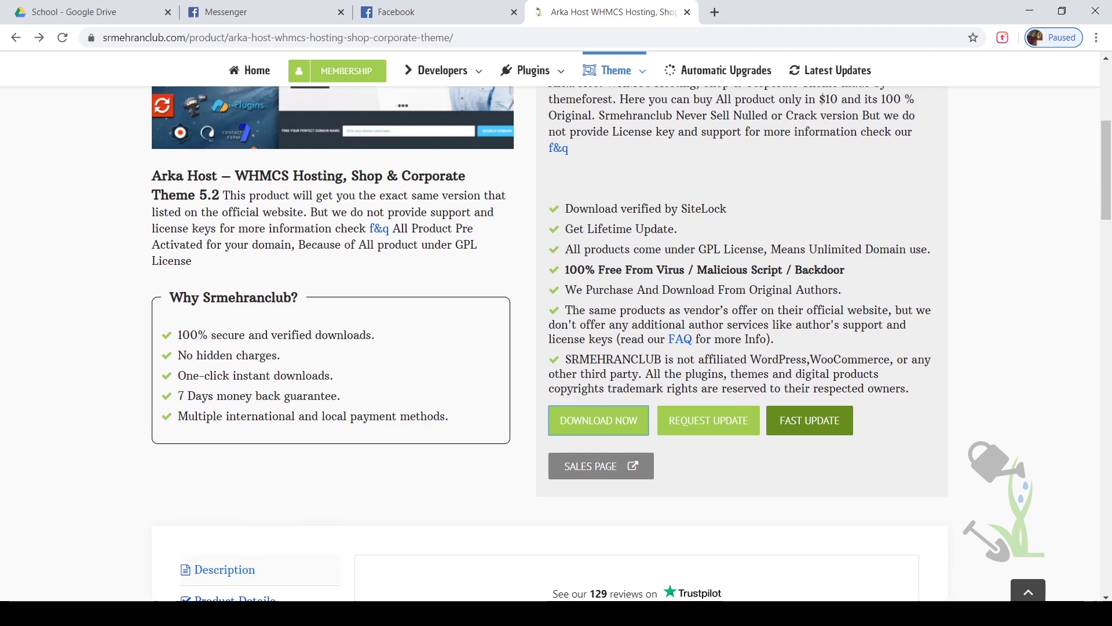
key(alt+Tab)
Load the My Blog admin Dashboard by appending /wp-admin to the site URL.
click(742, 12)
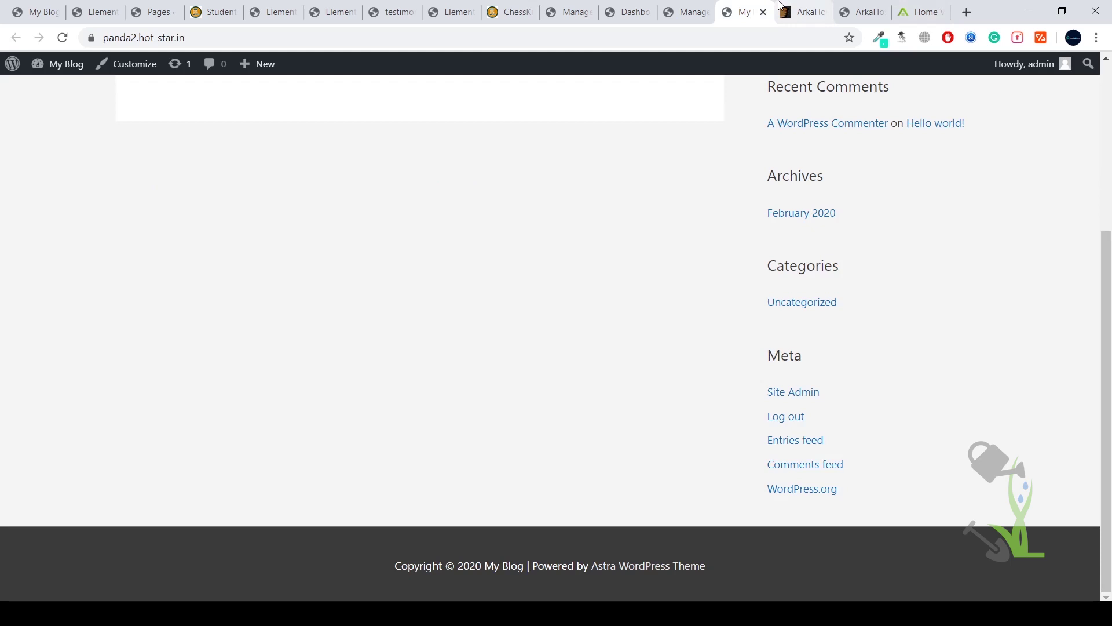
scroll(762, 149, up, 5)
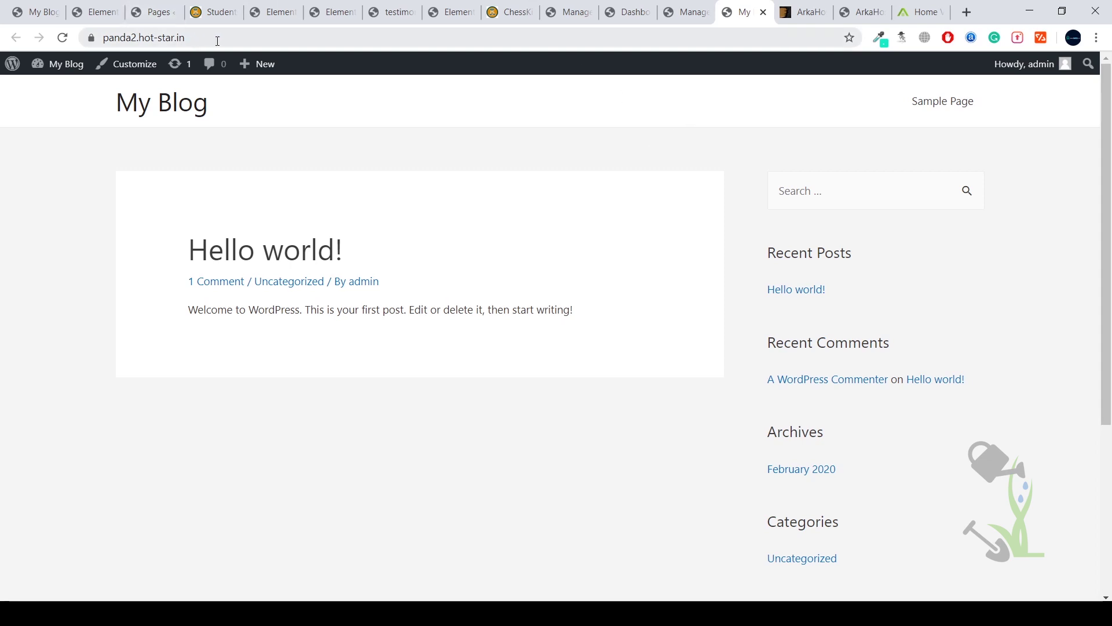
click(374, 41)
click(437, 40)
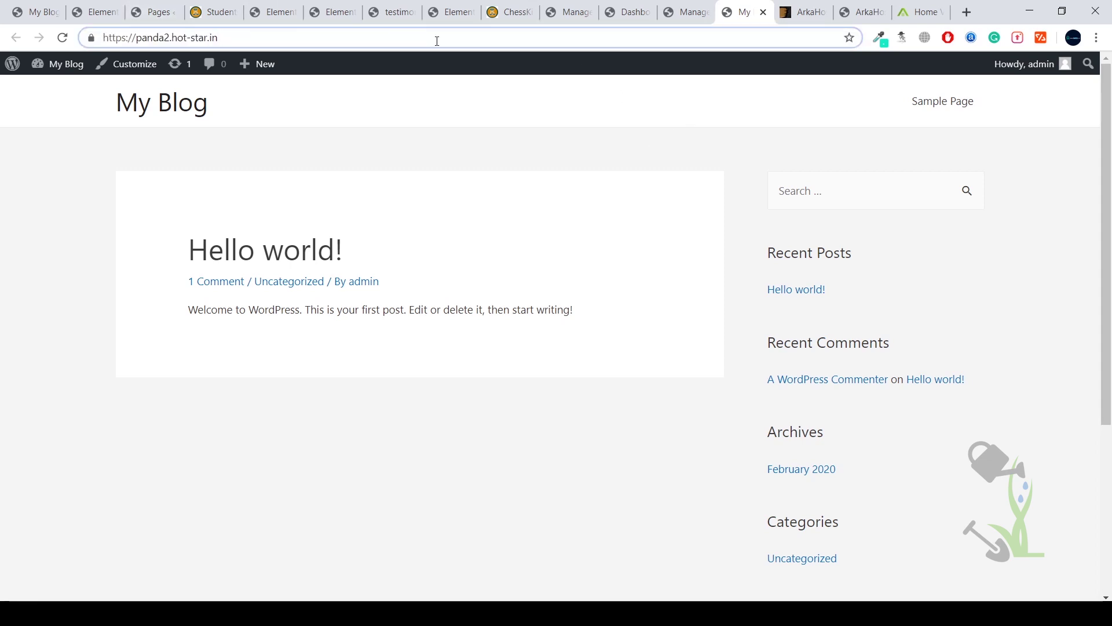
text(/w)
key(Return)
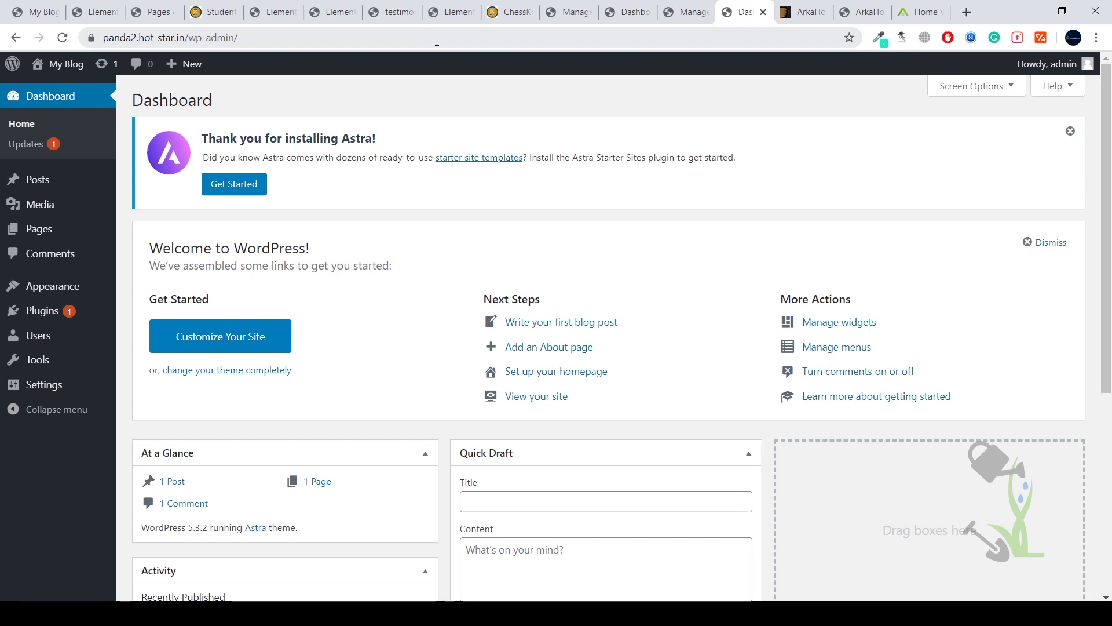
mouse_move(91, 283)
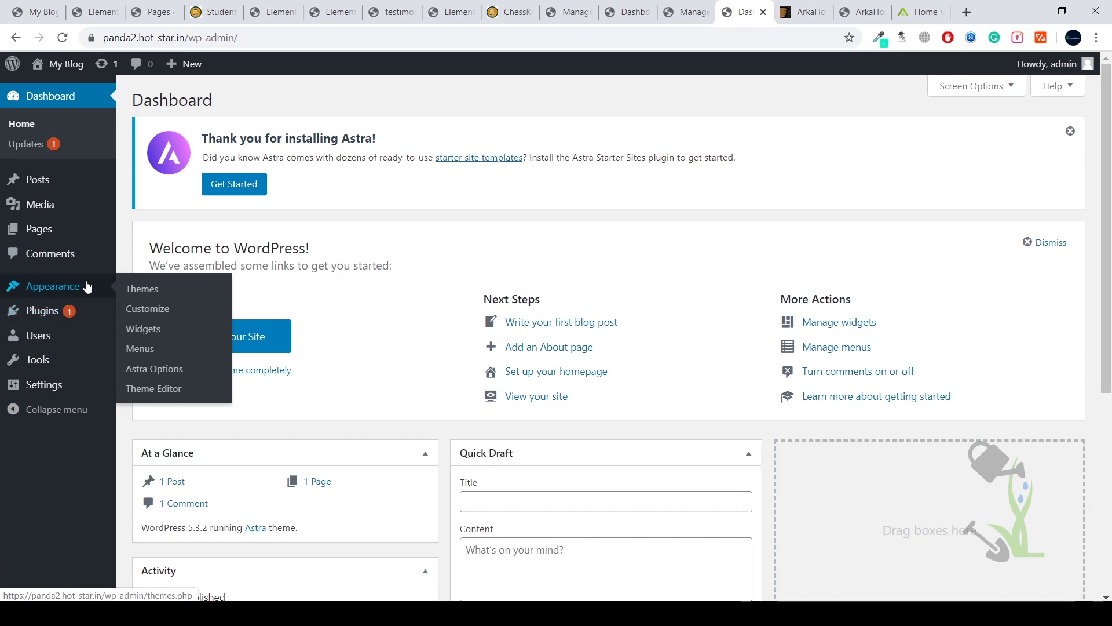
Go from Appearance > Themes to Add New, showing the featured themes list.
click(148, 290)
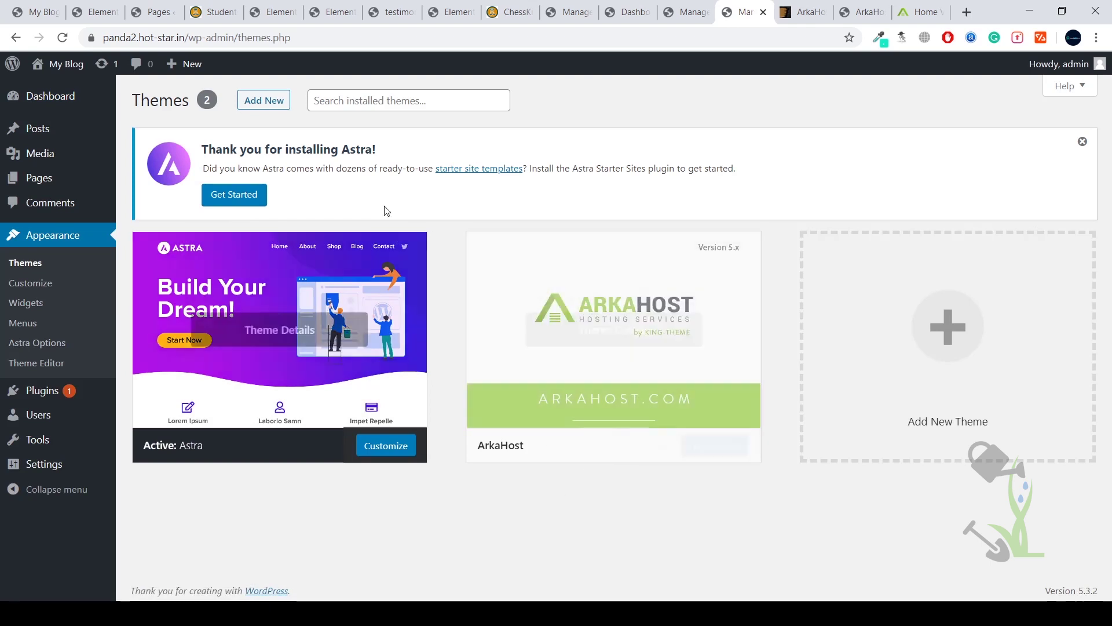
click(273, 99)
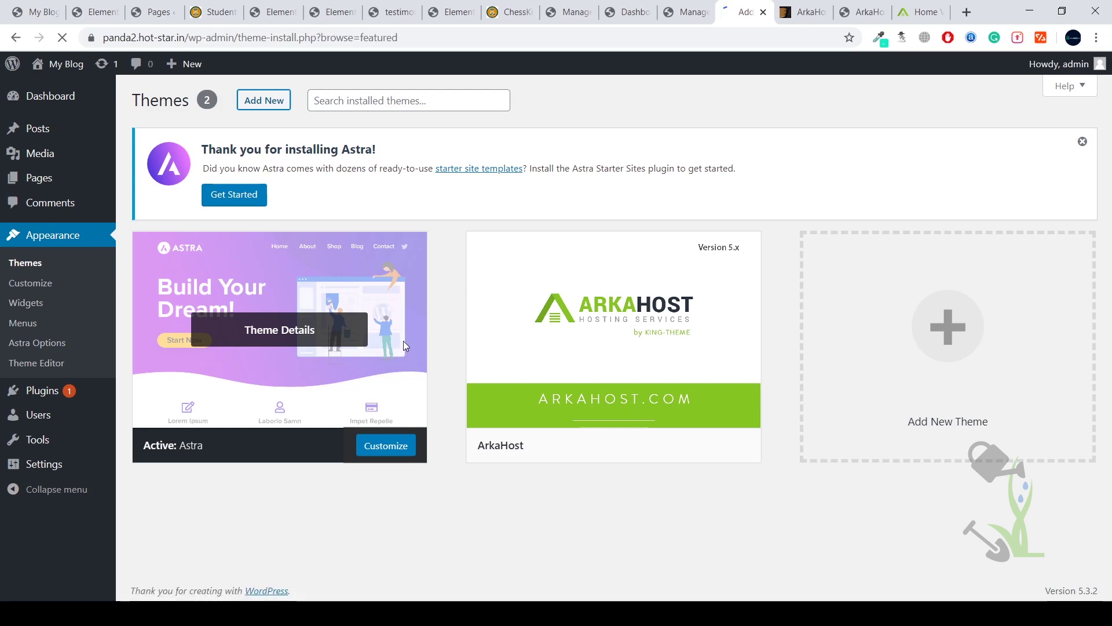
scroll(467, 346, down, 12)
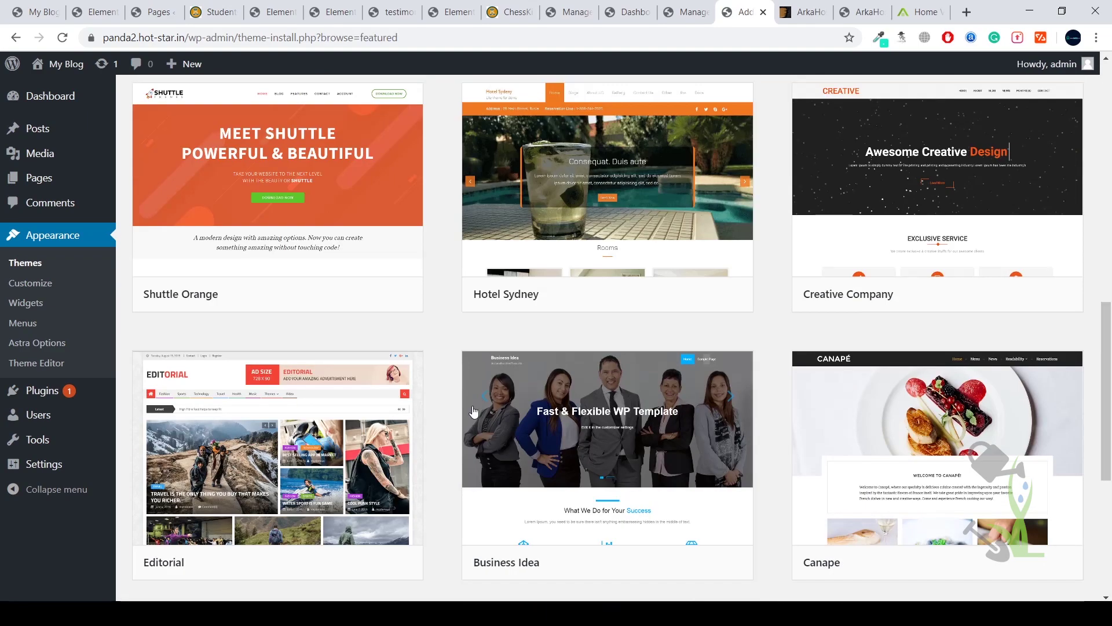
scroll(475, 389, up, 4)
scroll(454, 406, up, 10)
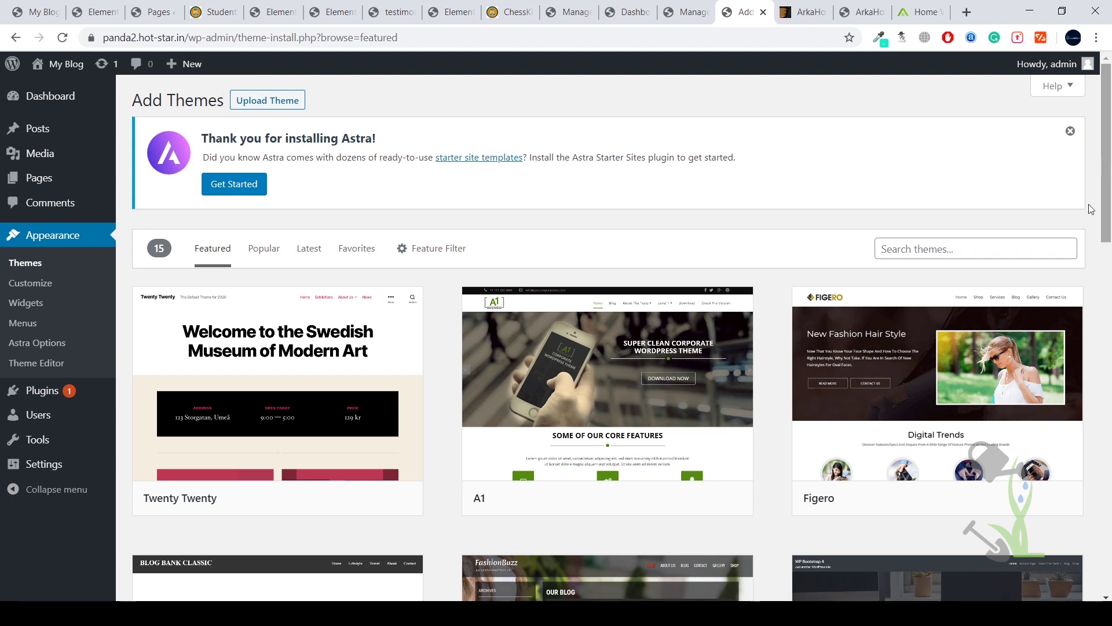
Upload and install the ArkaHost theme zip, then activate ArkaHost from the Themes list.
click(254, 100)
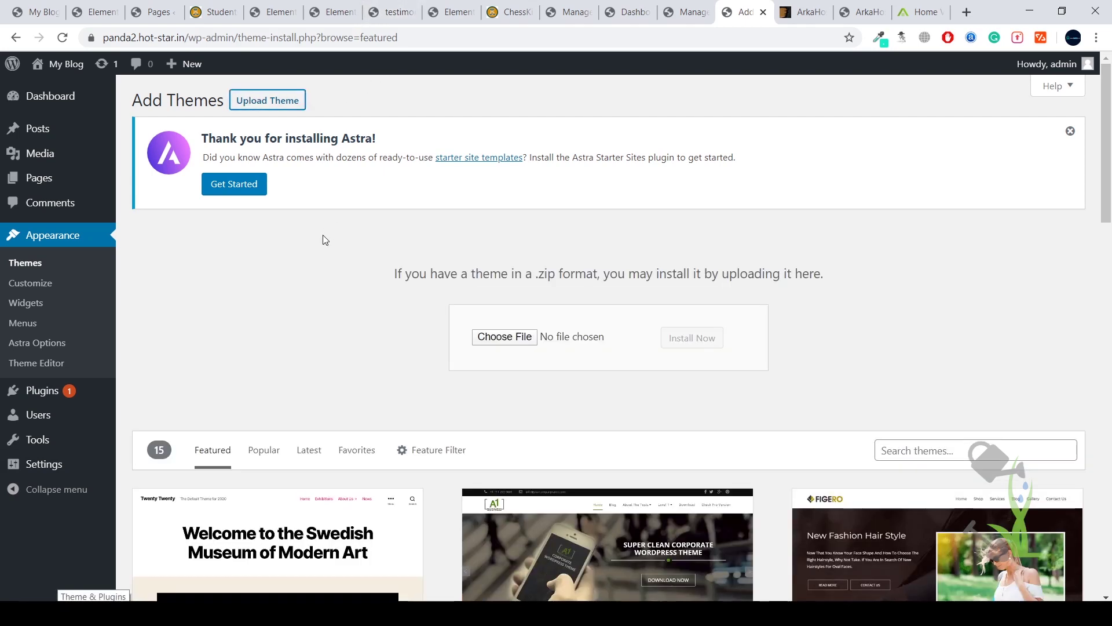
click(504, 336)
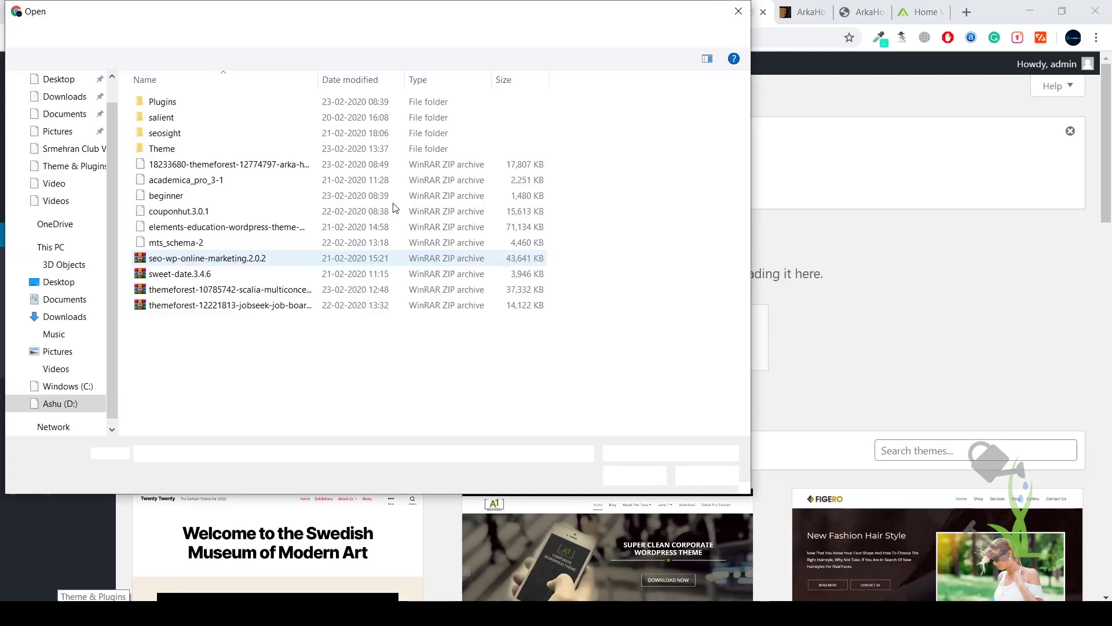
double_click(226, 164)
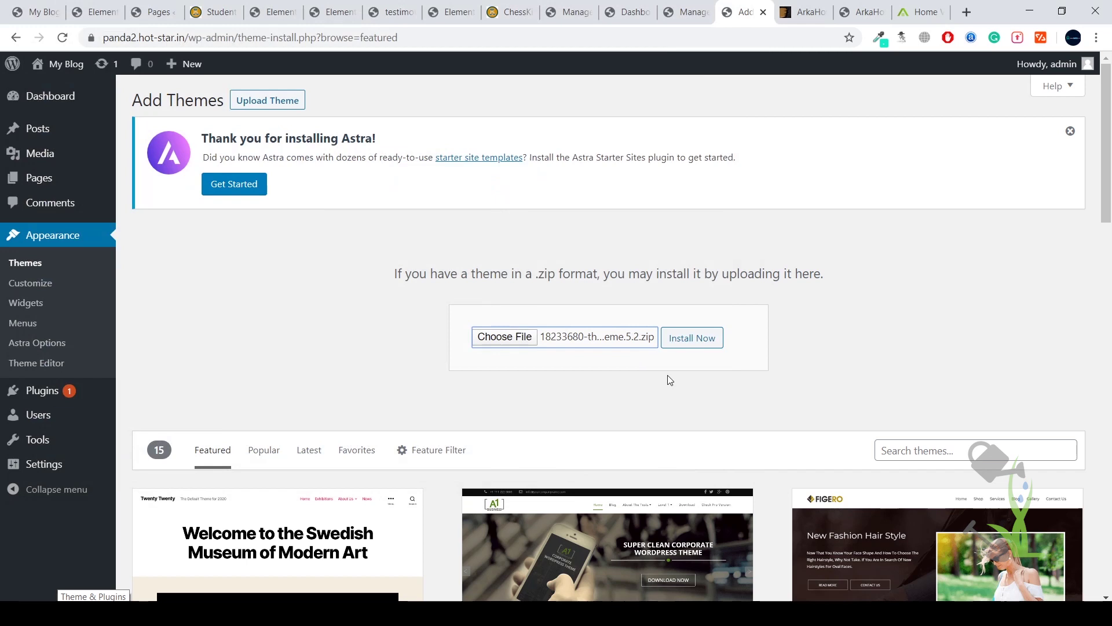
click(691, 344)
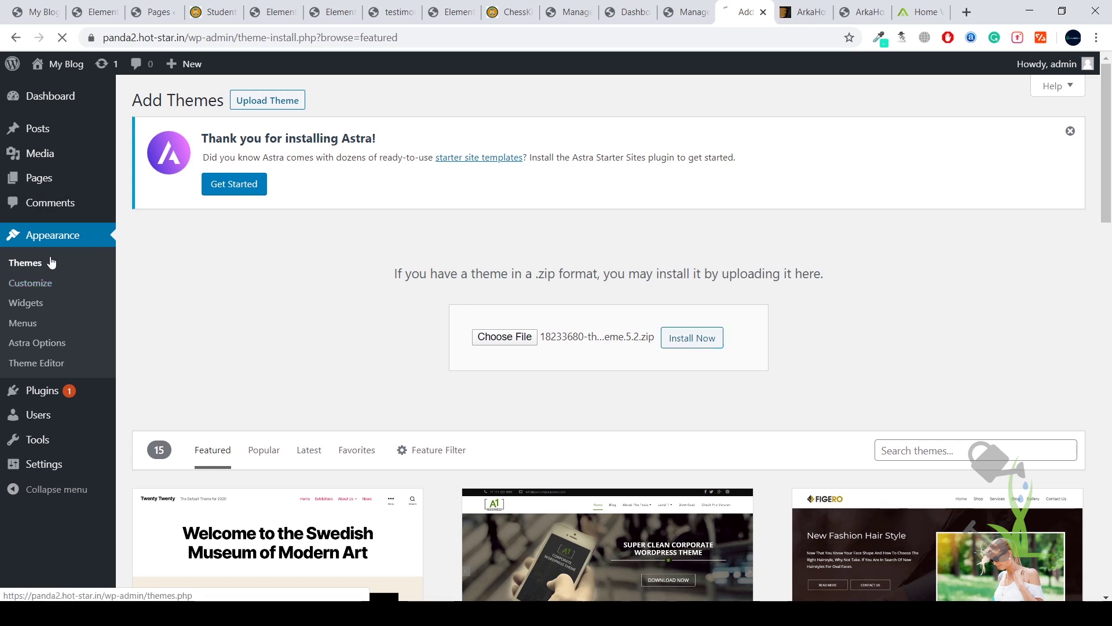
click(5, 264)
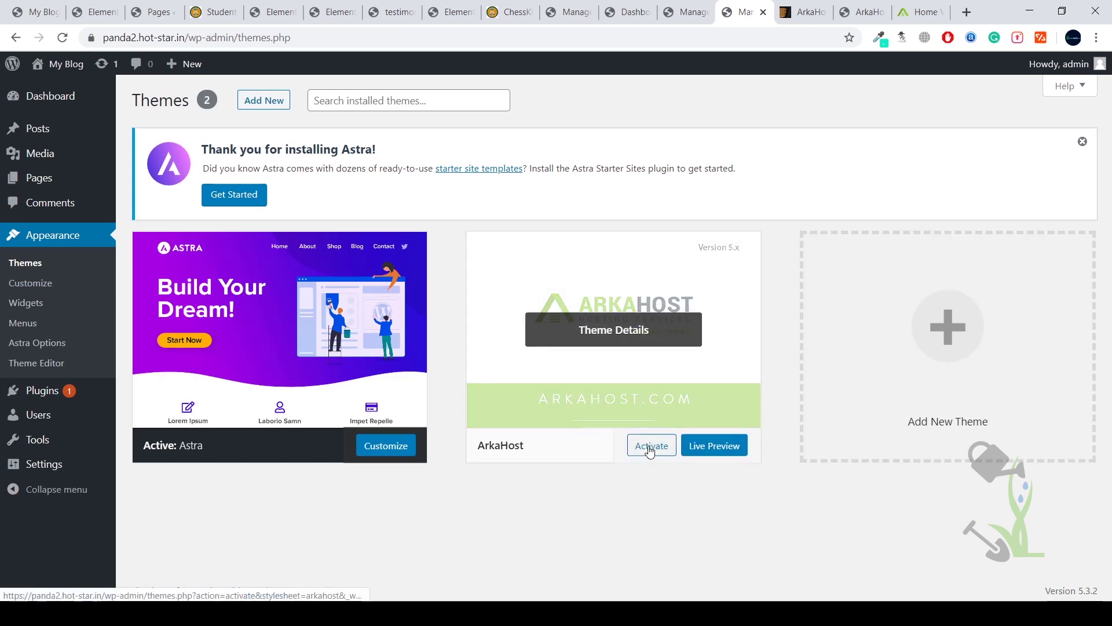
click(649, 452)
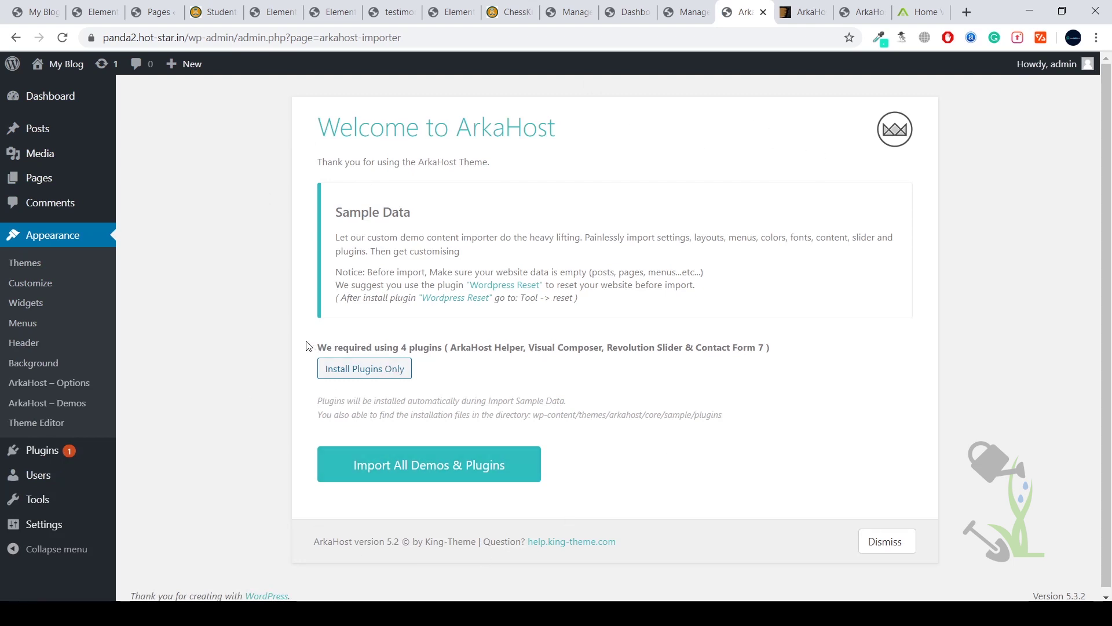
Run Import All Demos & Plugins for ArkaHost, then reopen the ArkaHost demos importer.
drag(463, 336, 646, 359)
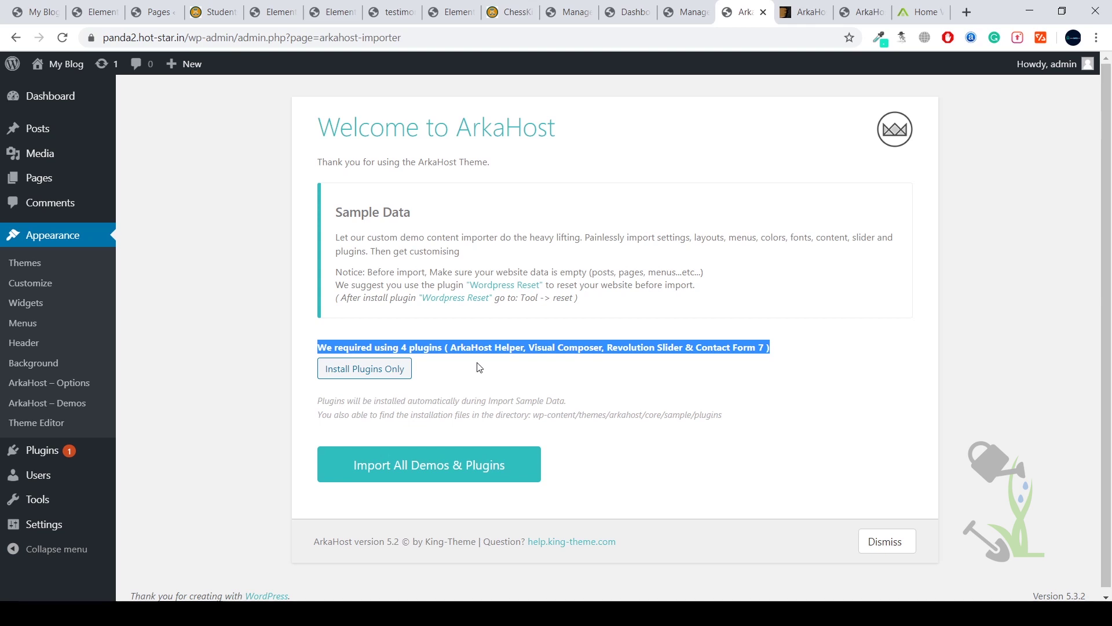
click(405, 374)
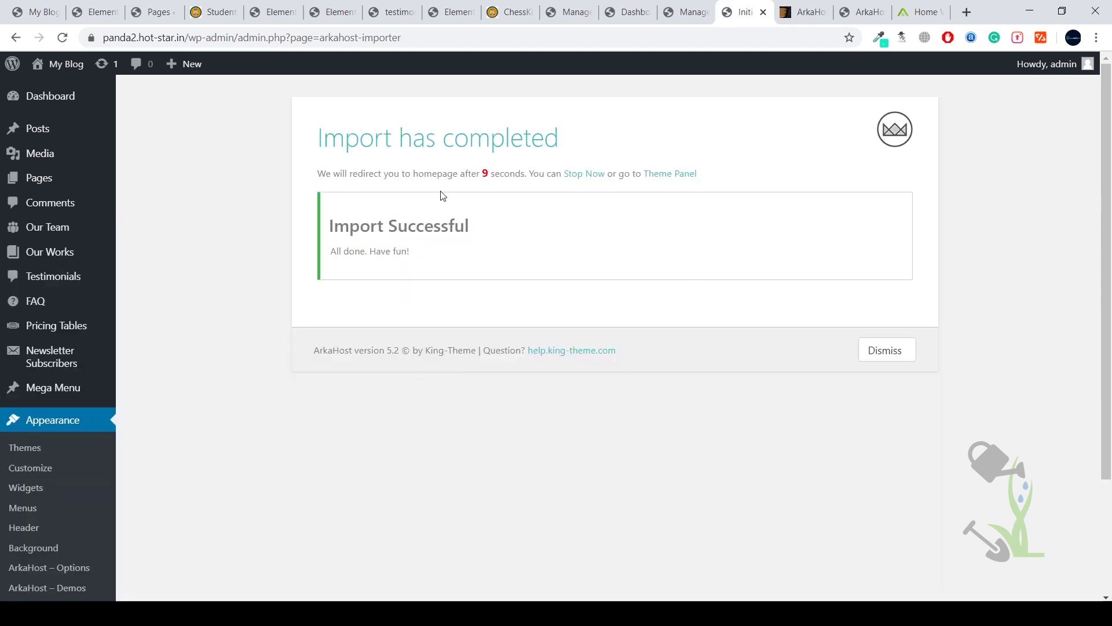
scroll(75, 527, down, 1)
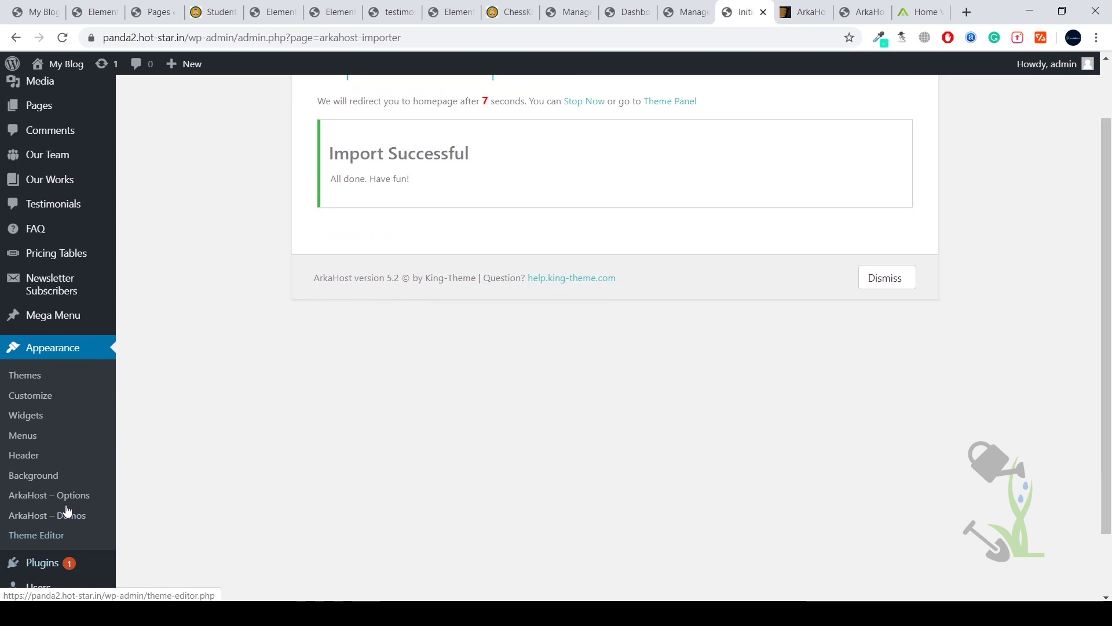
click(64, 516)
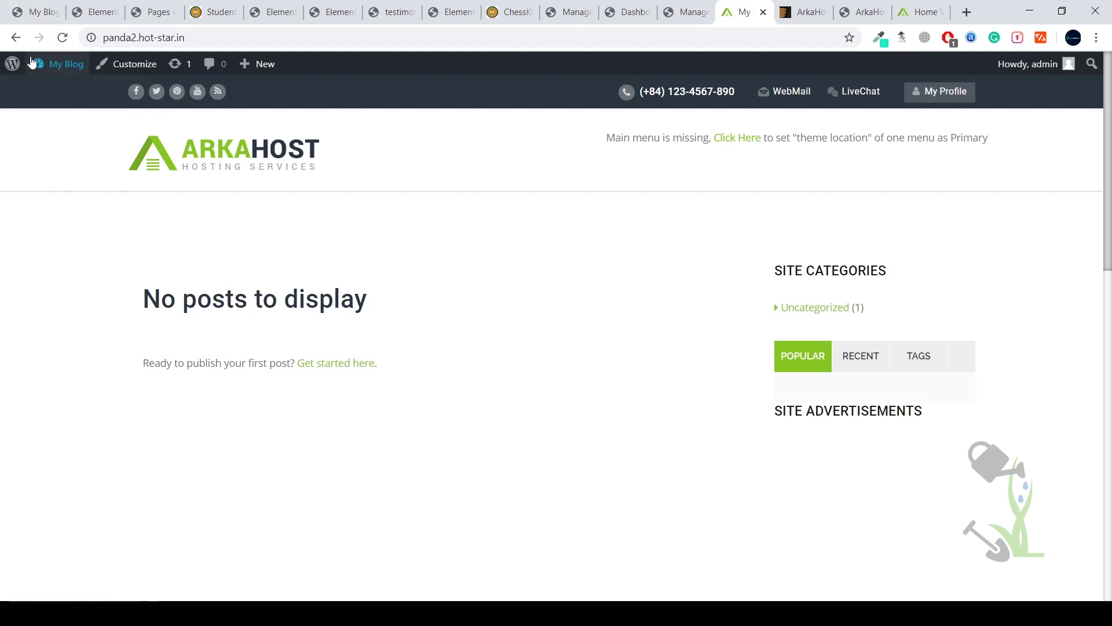
Run Import All Demos & Plugins again from Appearance > ArkaHost – Demos, then view the My Blog tab.
mouse_move(63, 78)
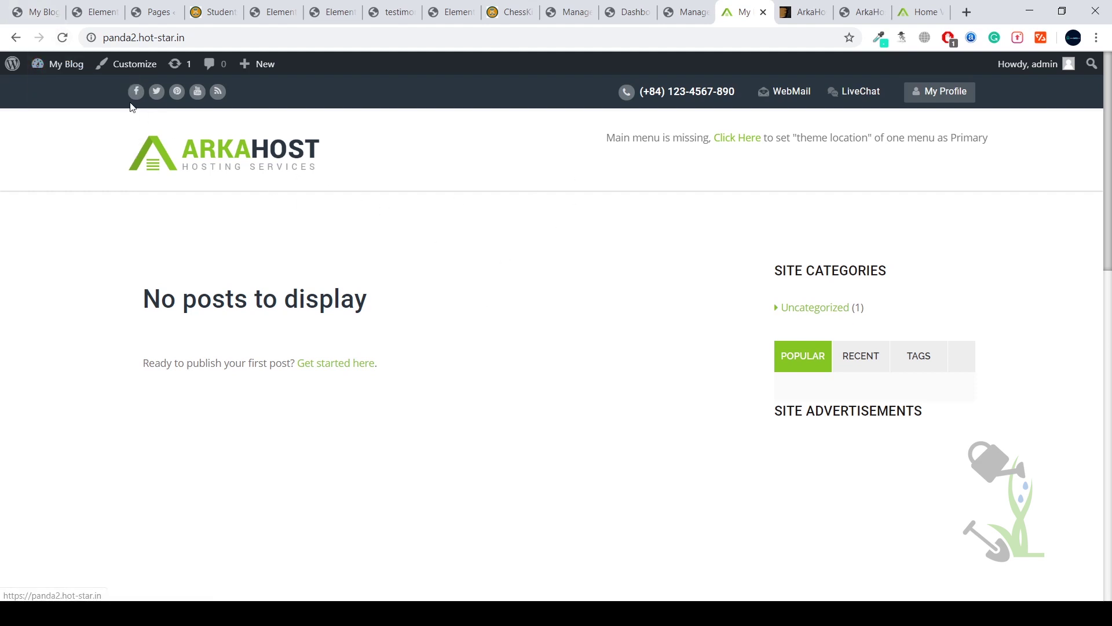
click(75, 91)
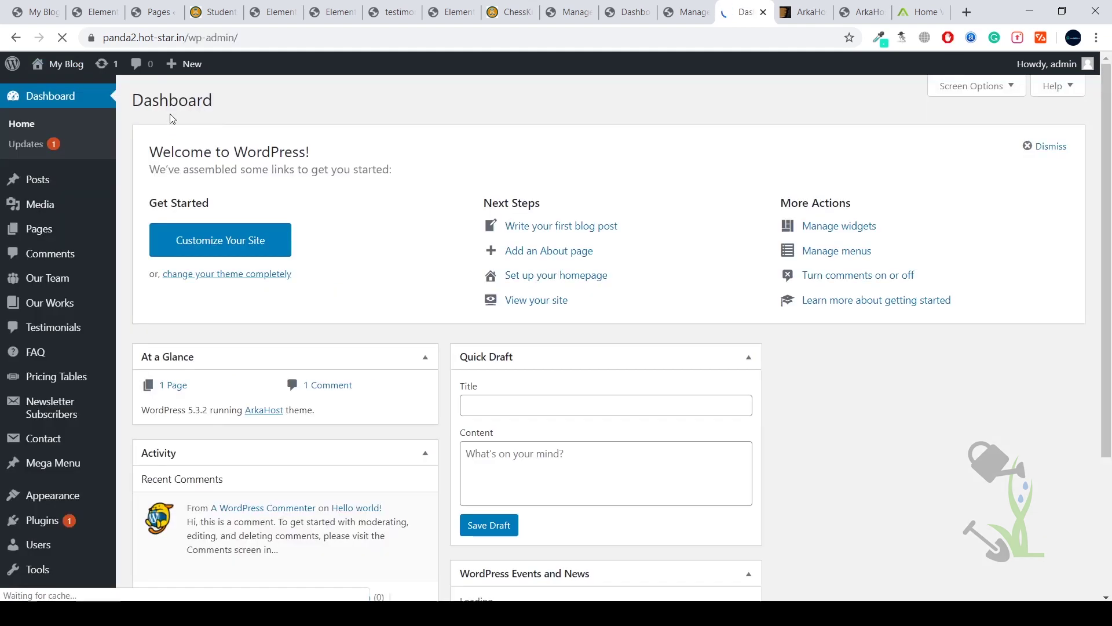
mouse_move(61, 509)
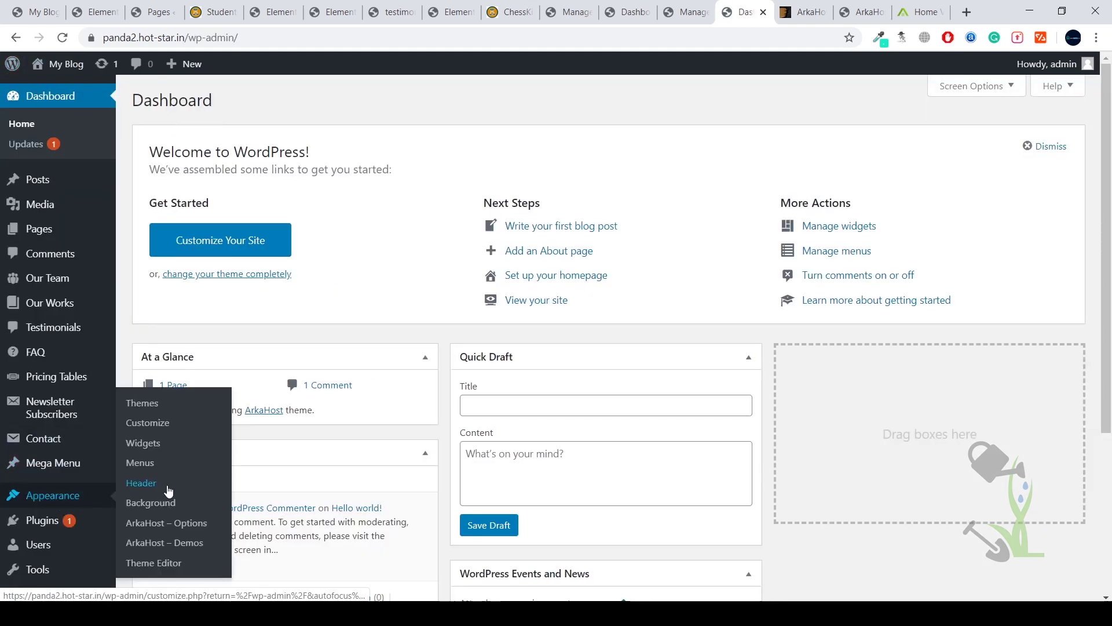
click(179, 544)
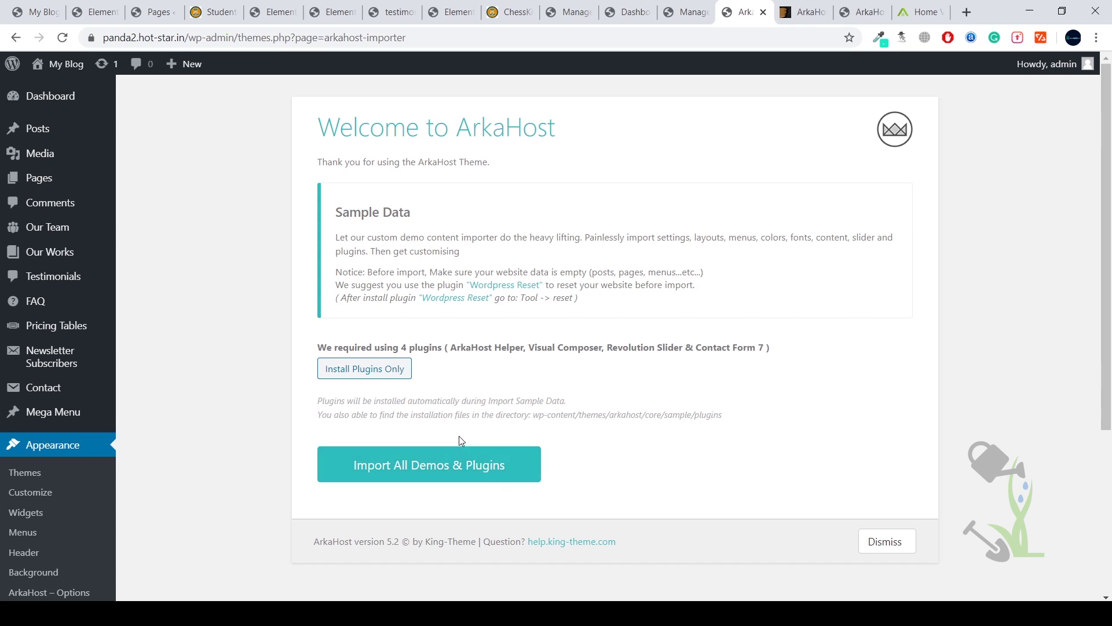
click(445, 458)
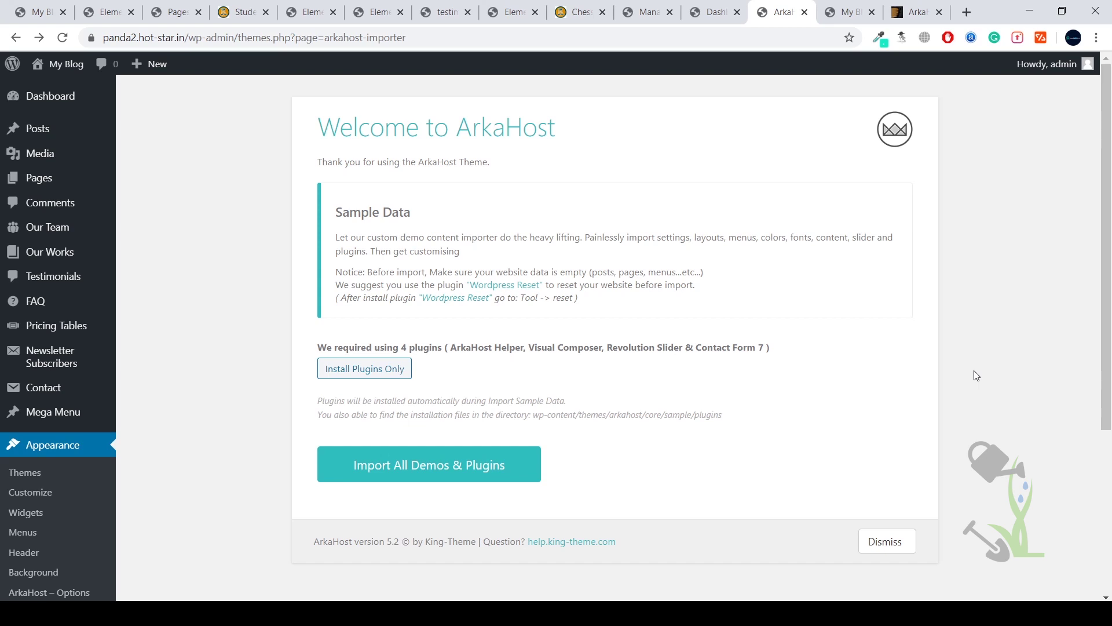
click(858, 12)
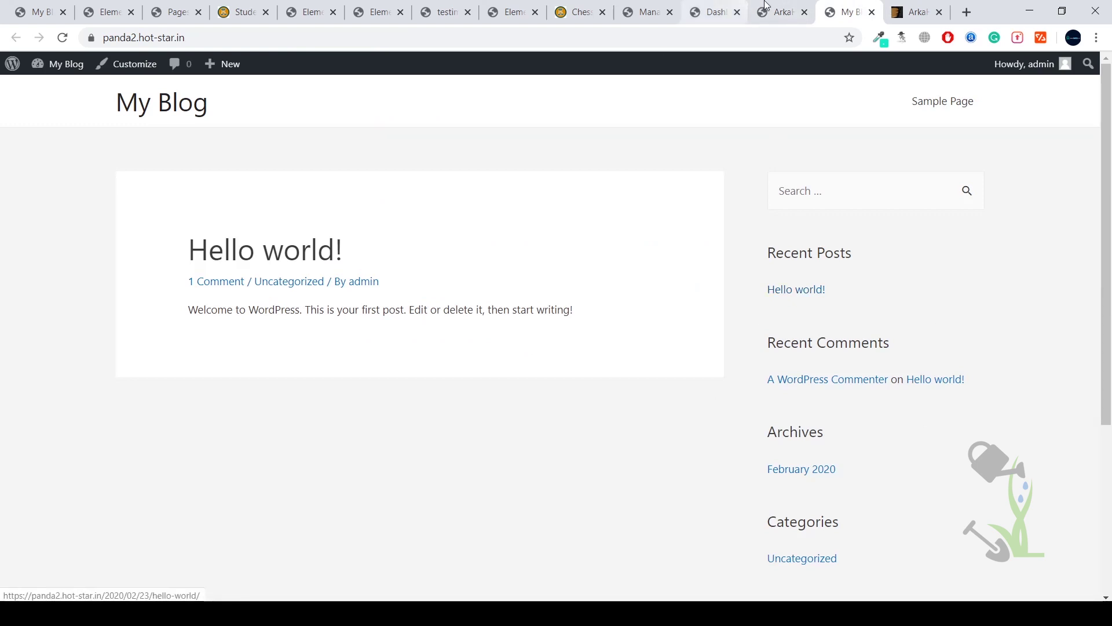
Reload the front page and scroll through the ArkaHost pricing tables, features and counters to the footer.
click(779, 11)
click(848, 11)
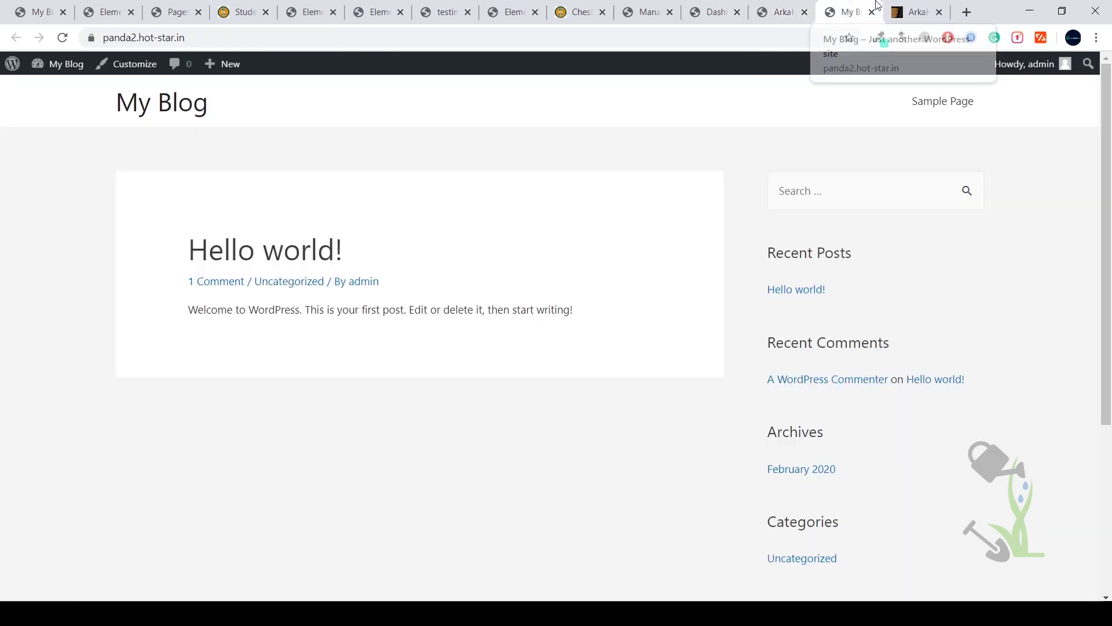
click(62, 38)
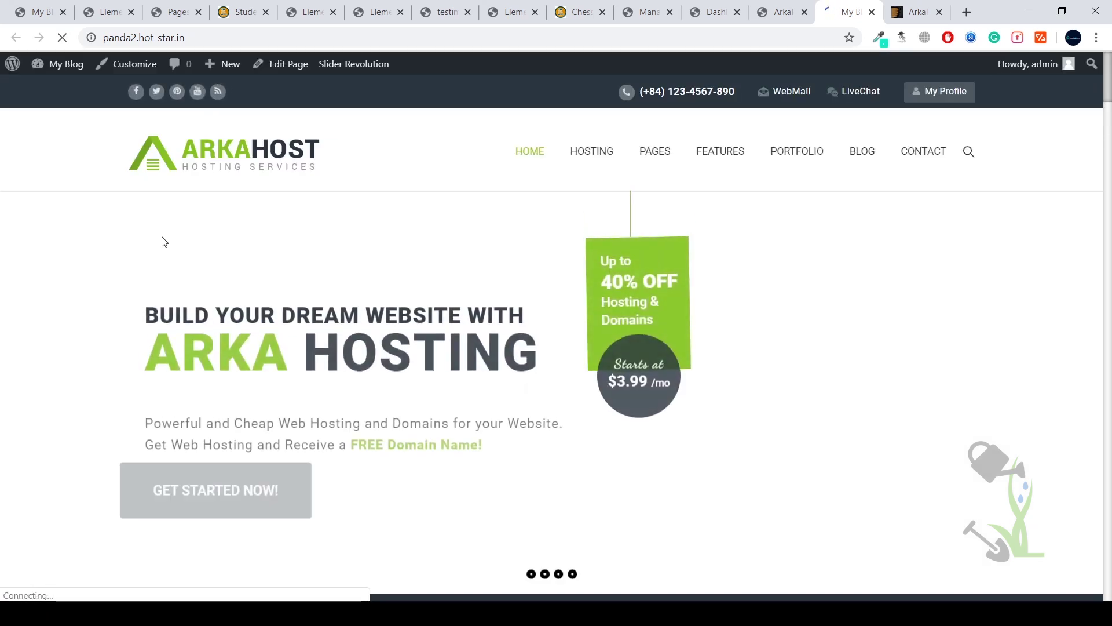
scroll(397, 343, down, 7)
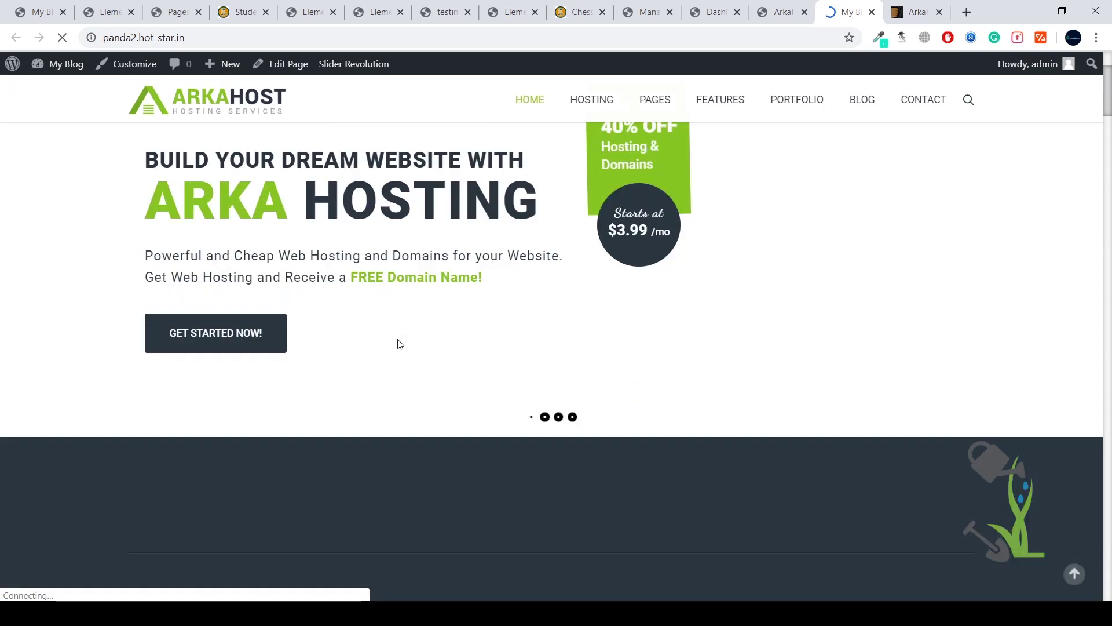
scroll(399, 345, down, 5)
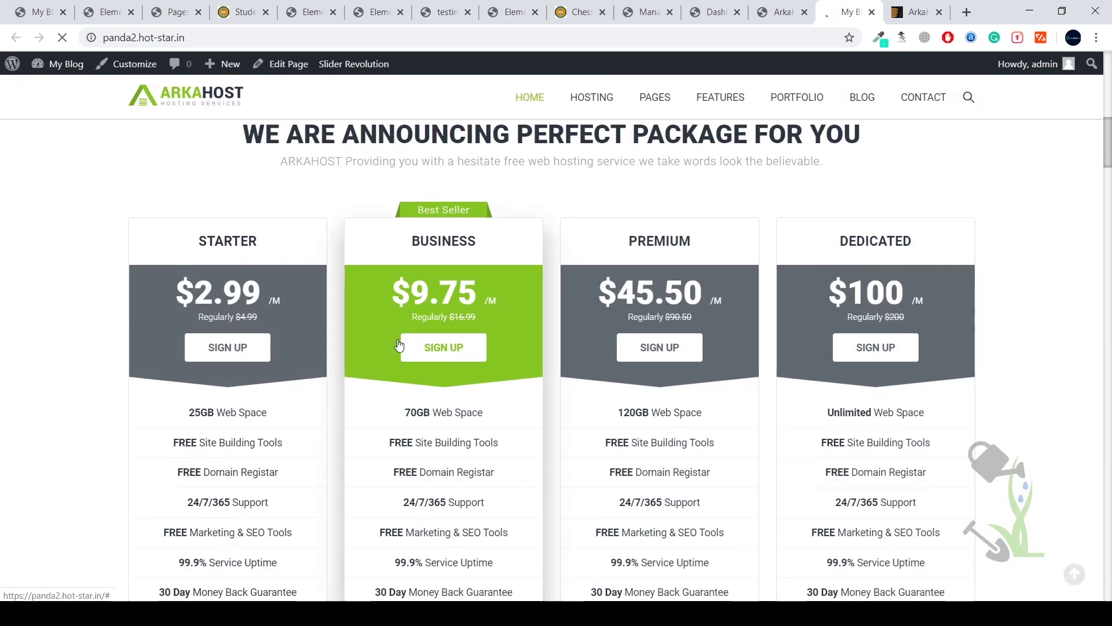
scroll(400, 345, down, 7)
scroll(397, 342, down, 10)
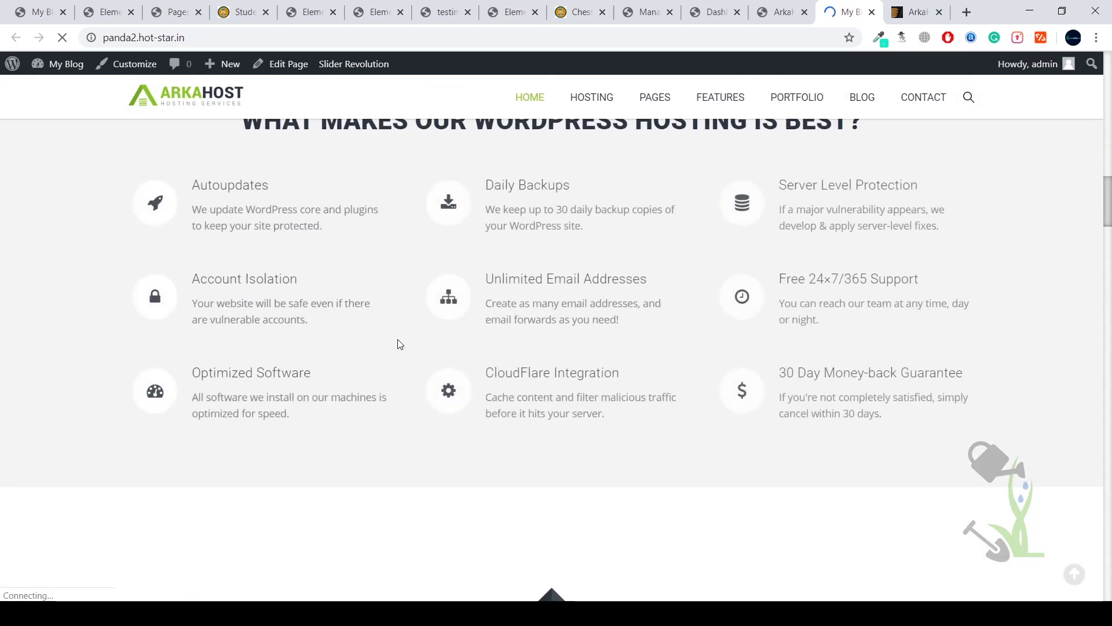
scroll(398, 343, down, 10)
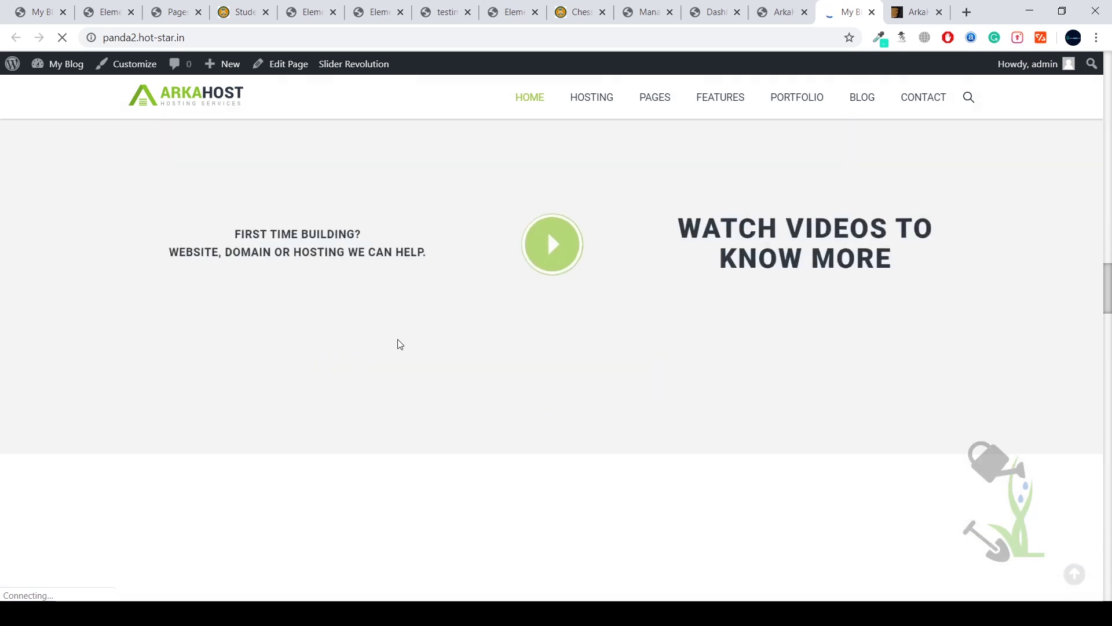
scroll(399, 345, down, 10)
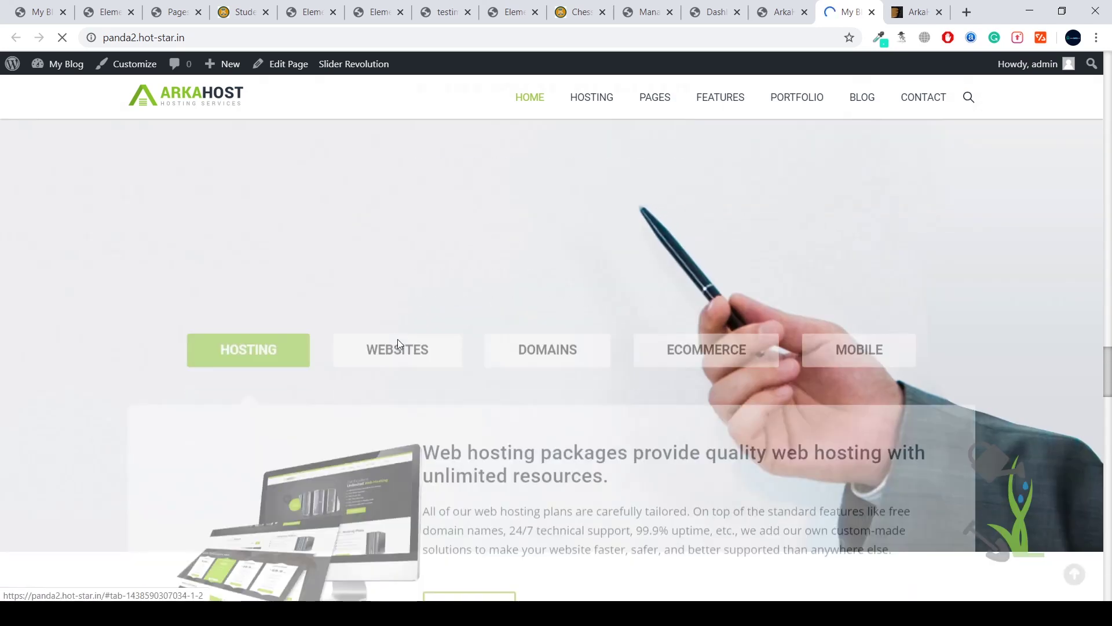
scroll(399, 344, down, 10)
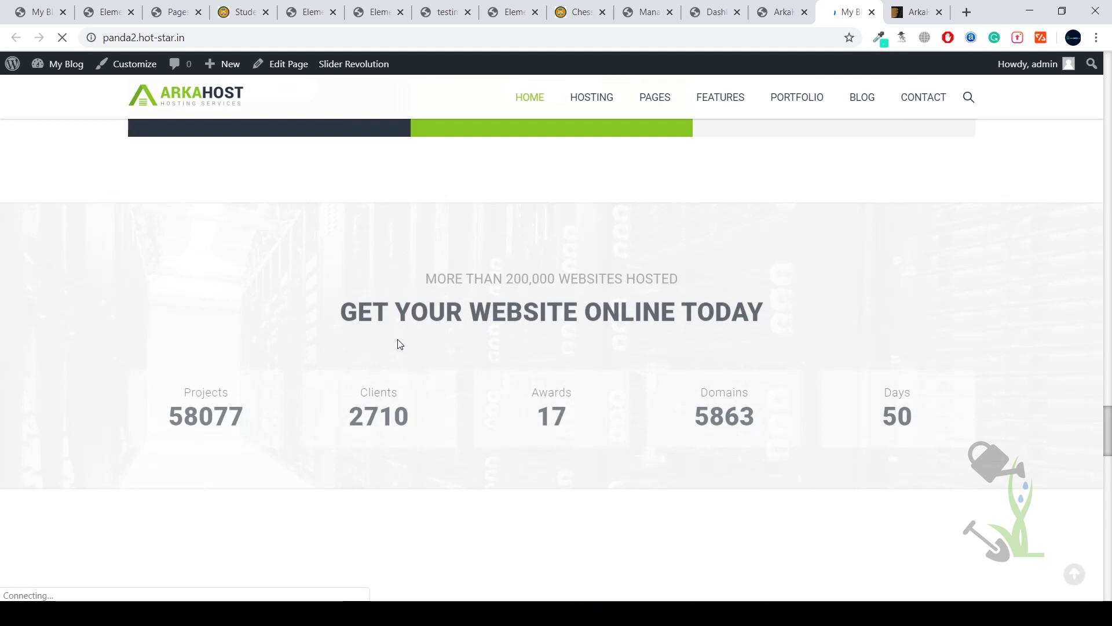
scroll(399, 344, down, 10)
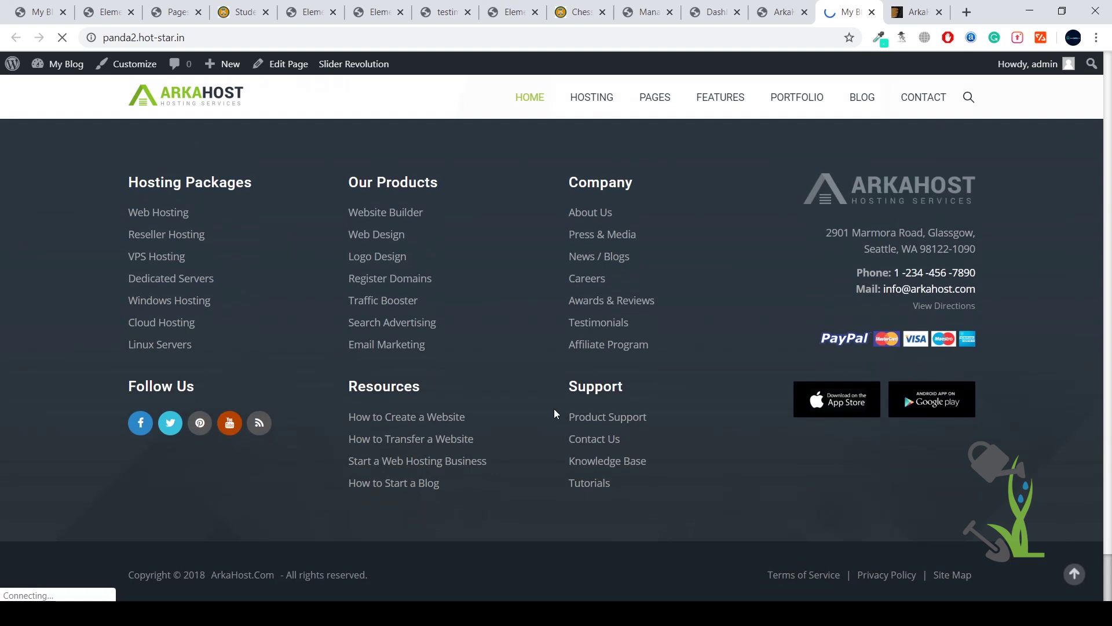
right_click(729, 296)
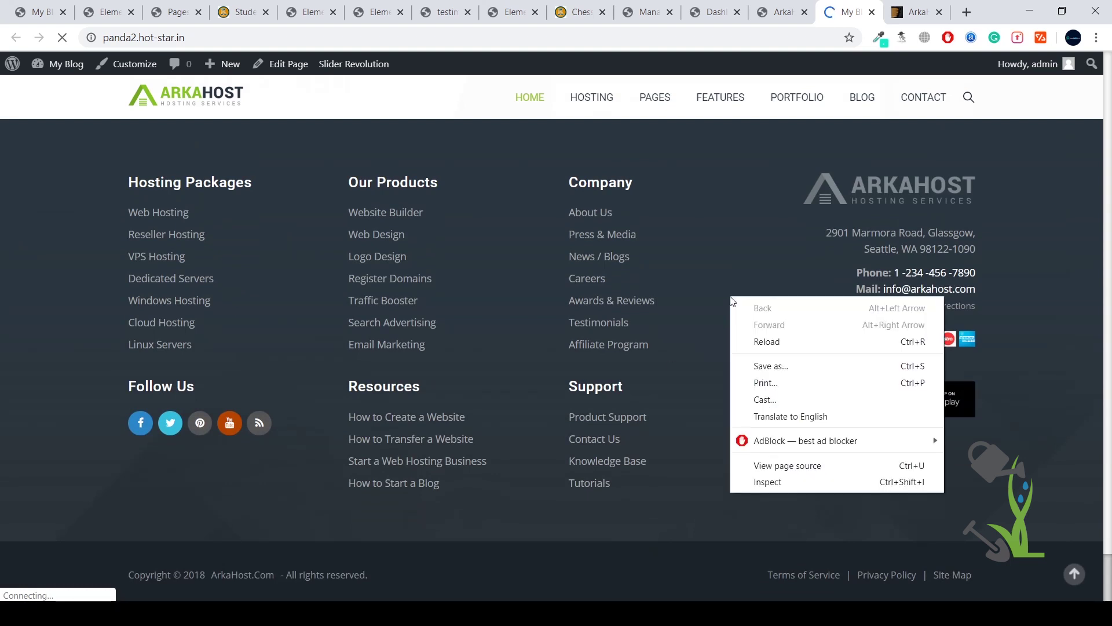
click(774, 479)
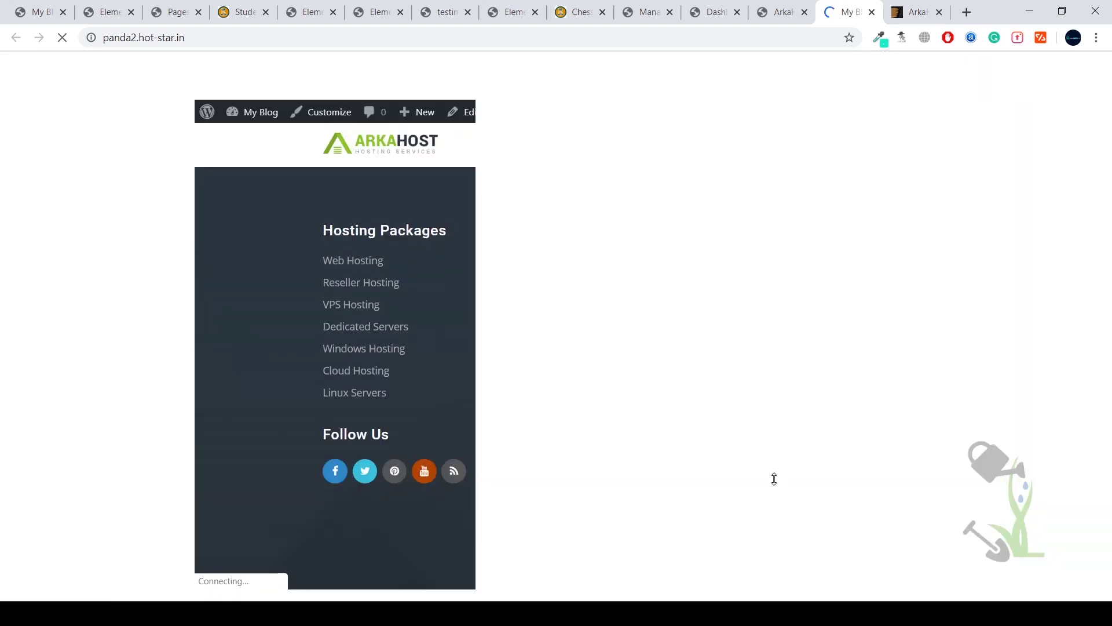
scroll(318, 359, down, 15)
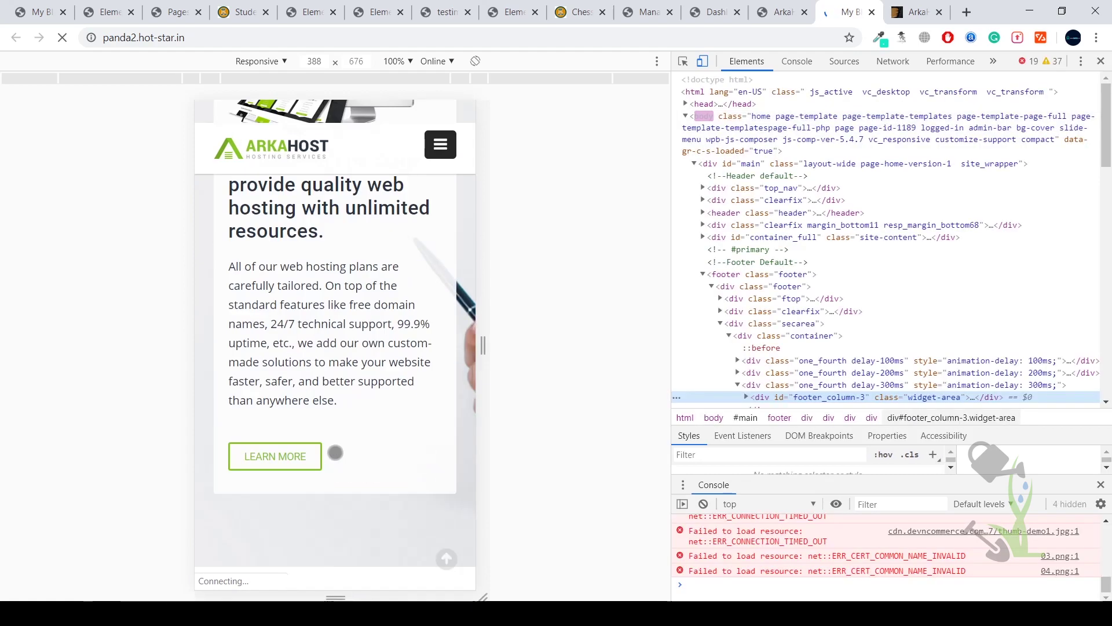
scroll(339, 446, down, 20)
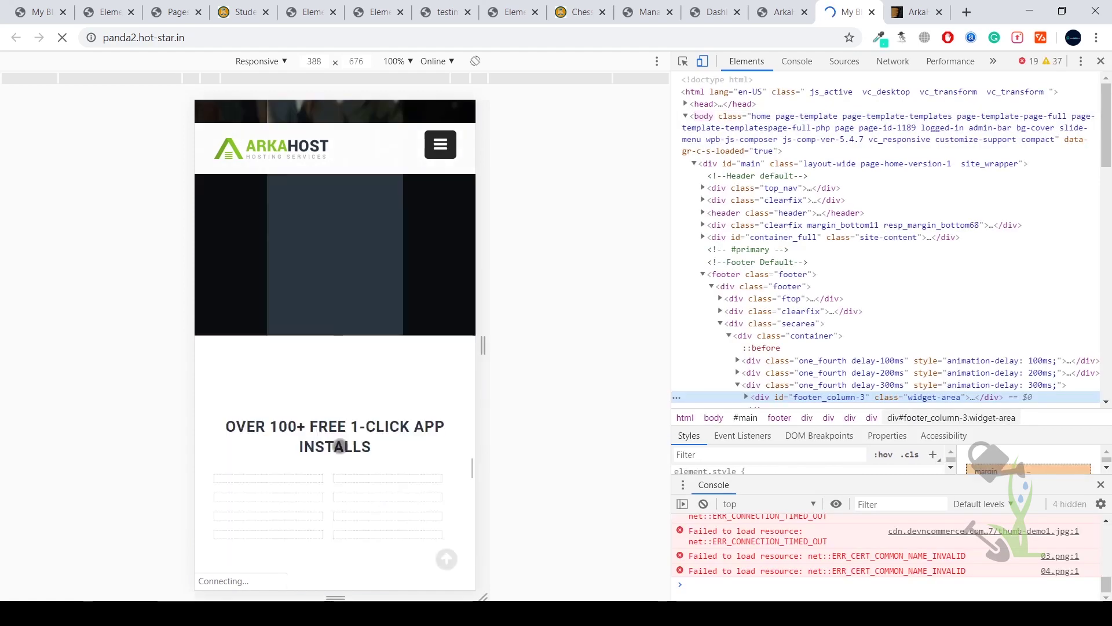
scroll(340, 442, down, 10)
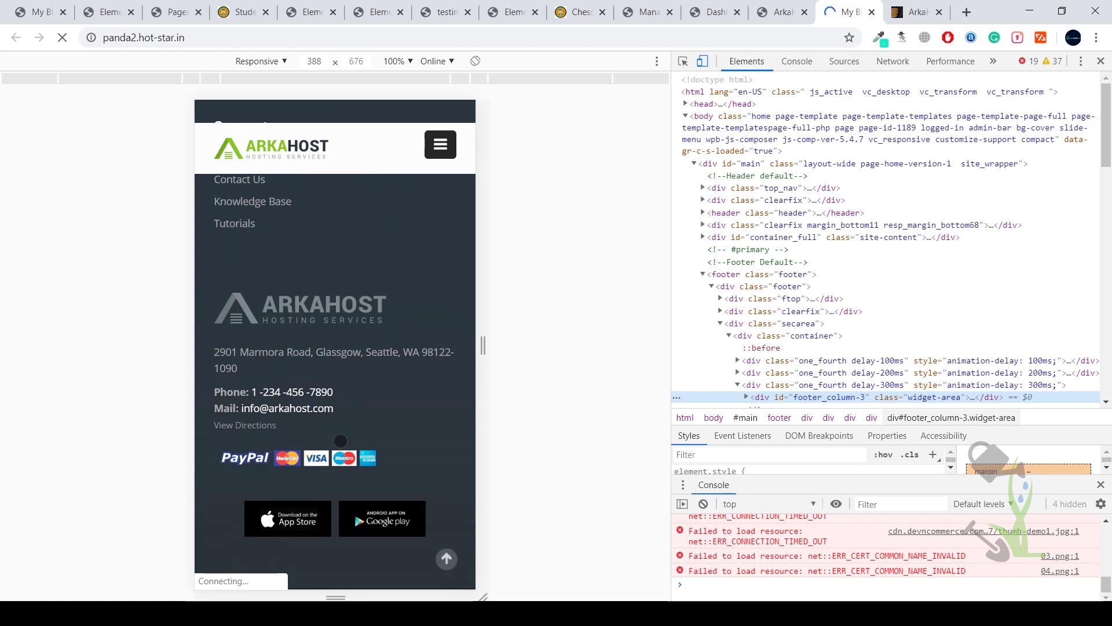
scroll(340, 440, up, 15)
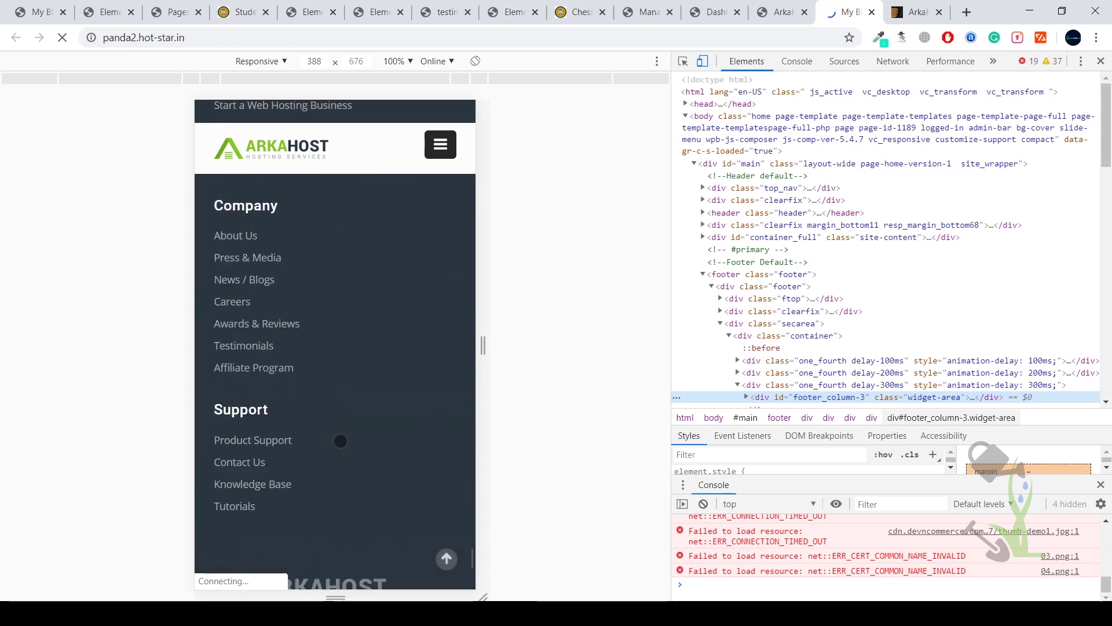
scroll(340, 440, up, 15)
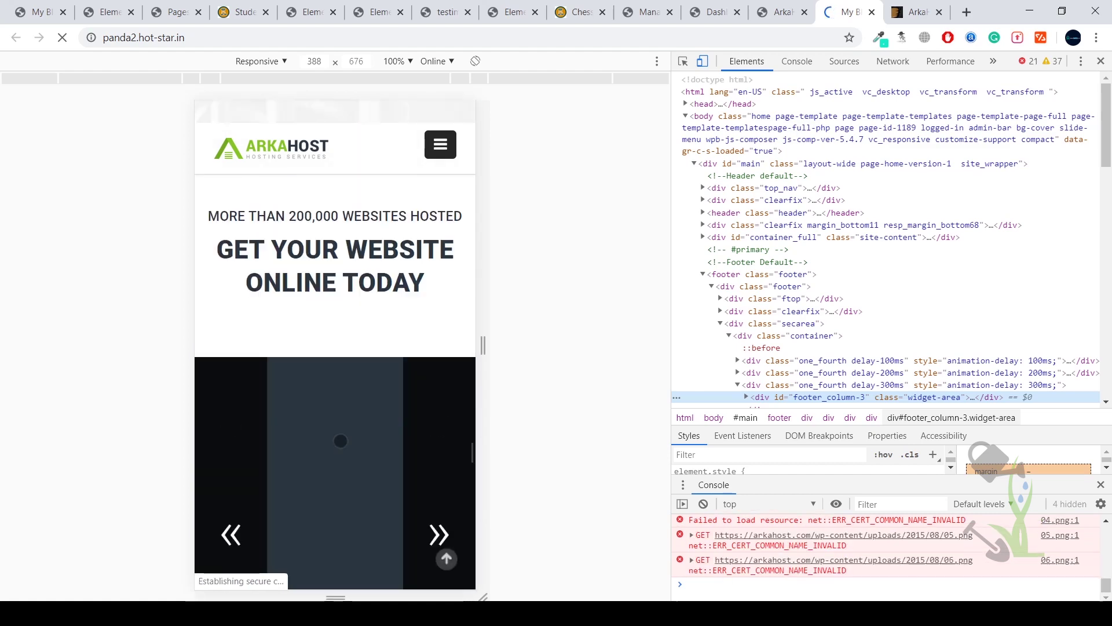
scroll(341, 440, down, 10)
scroll(341, 441, down, 15)
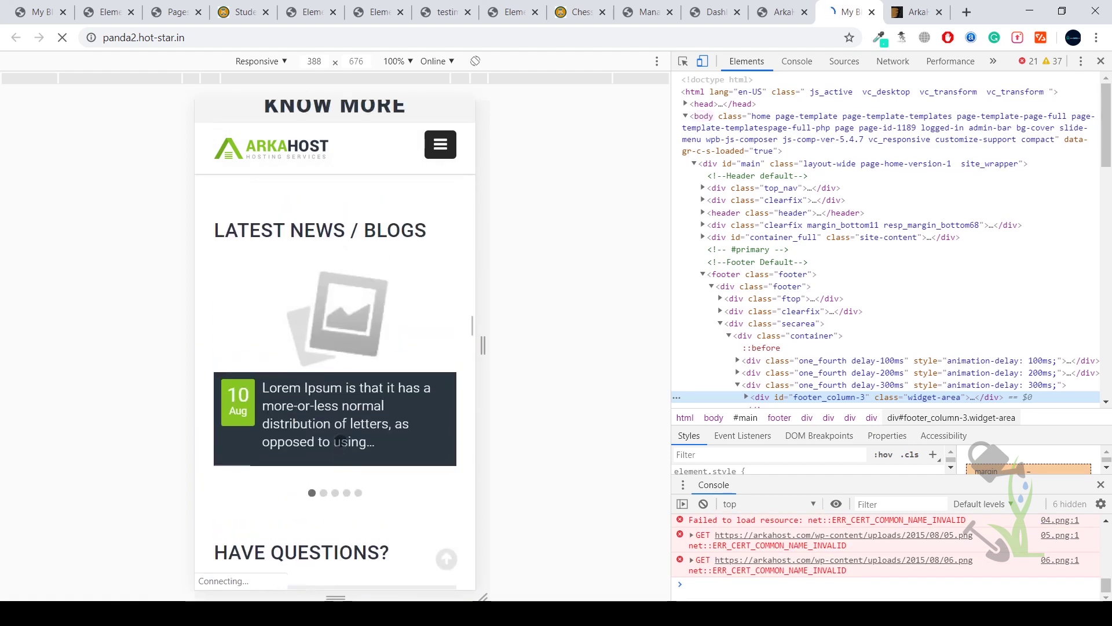
scroll(341, 442, up, 15)
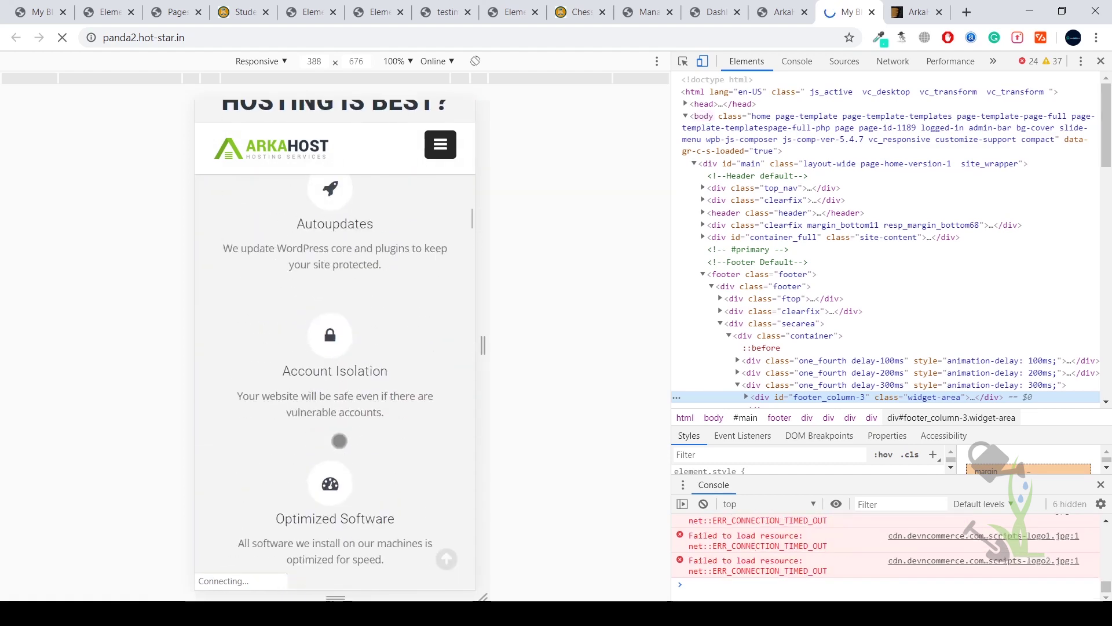
scroll(339, 440, up, 5)
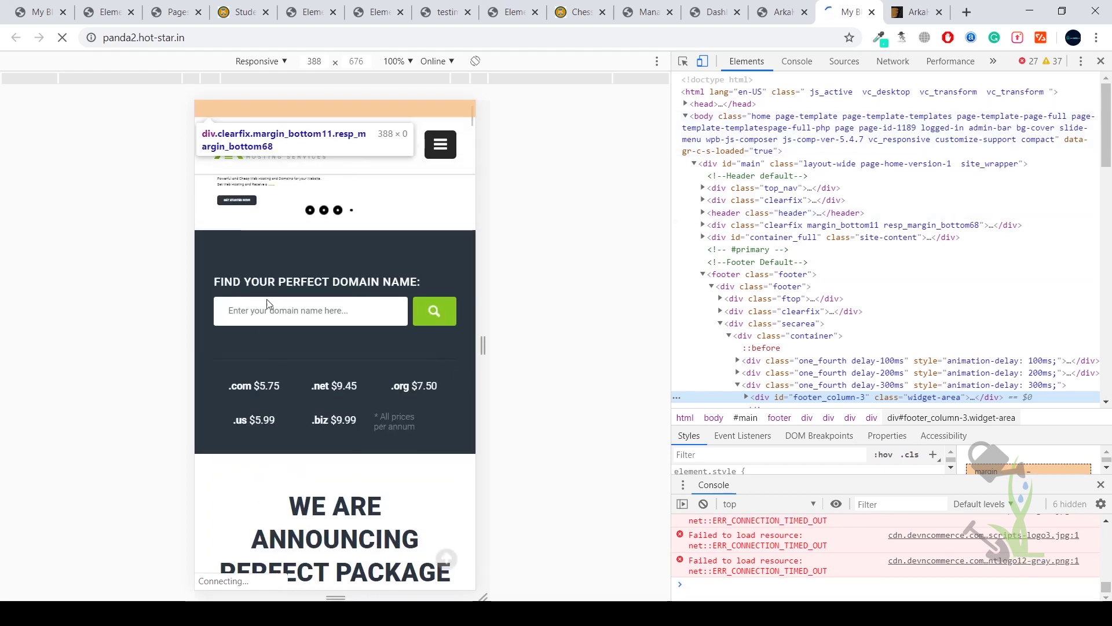
Close DevTools, then browse the HOSTING and FEATURES menus and homepage sections at desktop width.
key(F12)
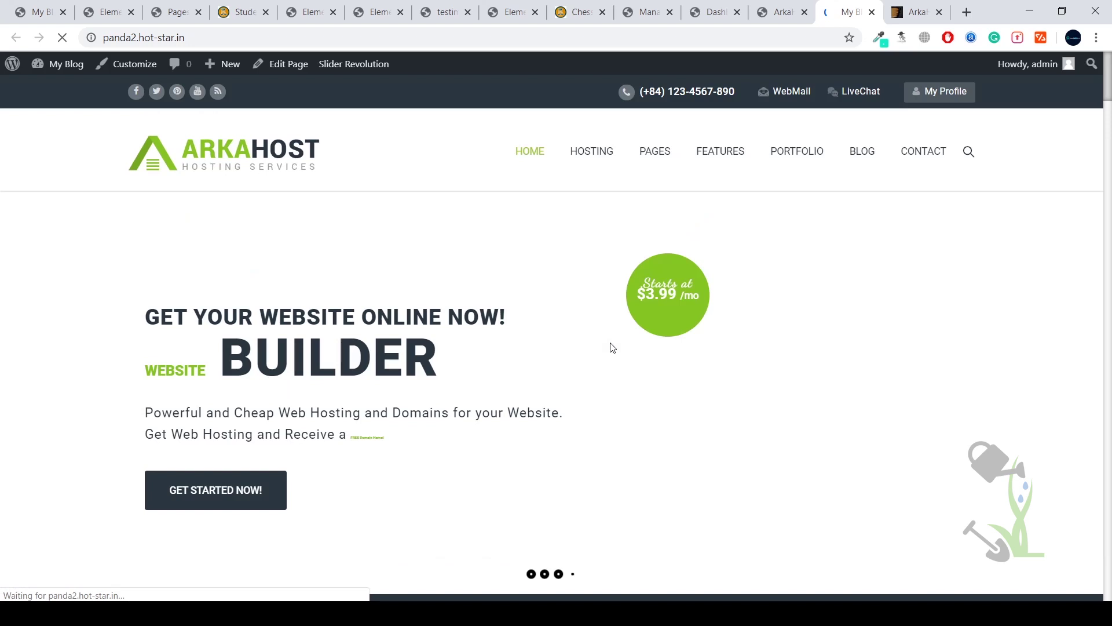
mouse_move(601, 154)
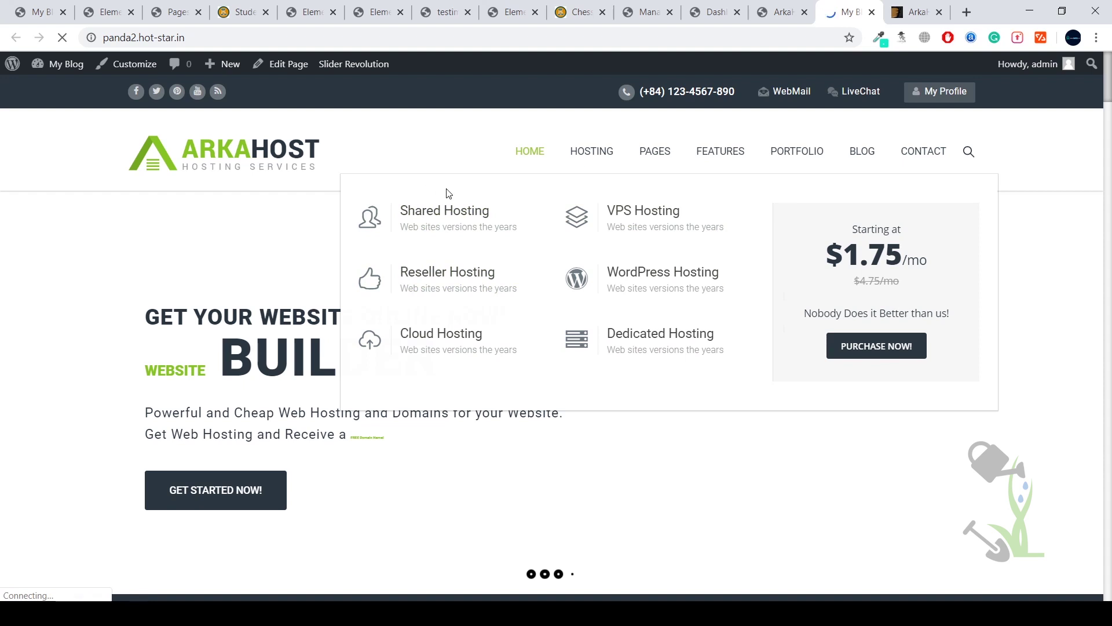
mouse_move(721, 151)
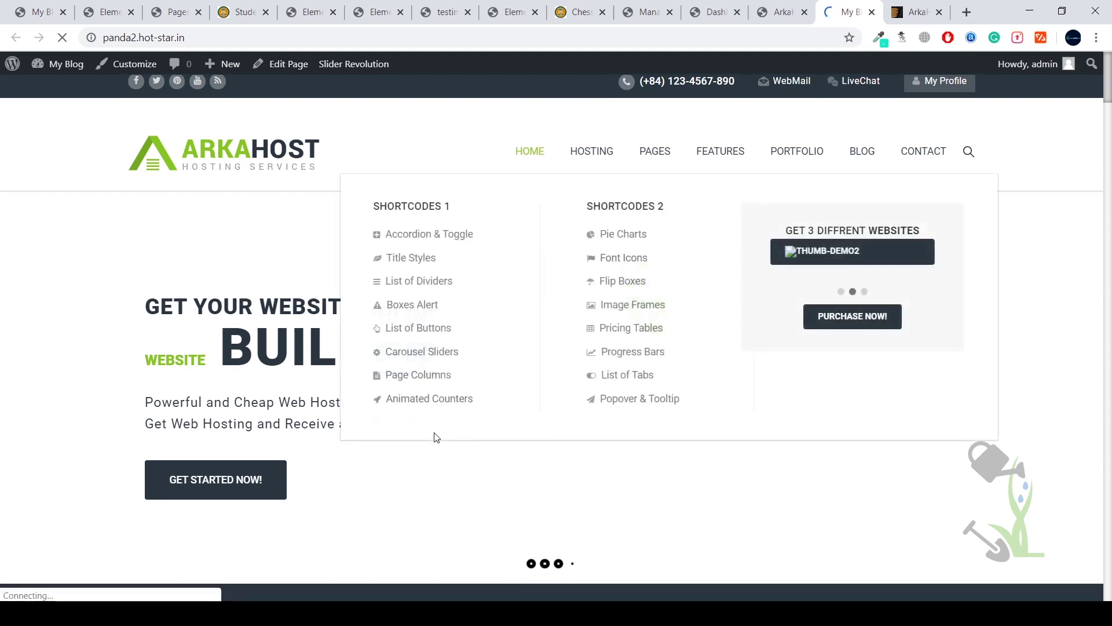
scroll(435, 438, down, 5)
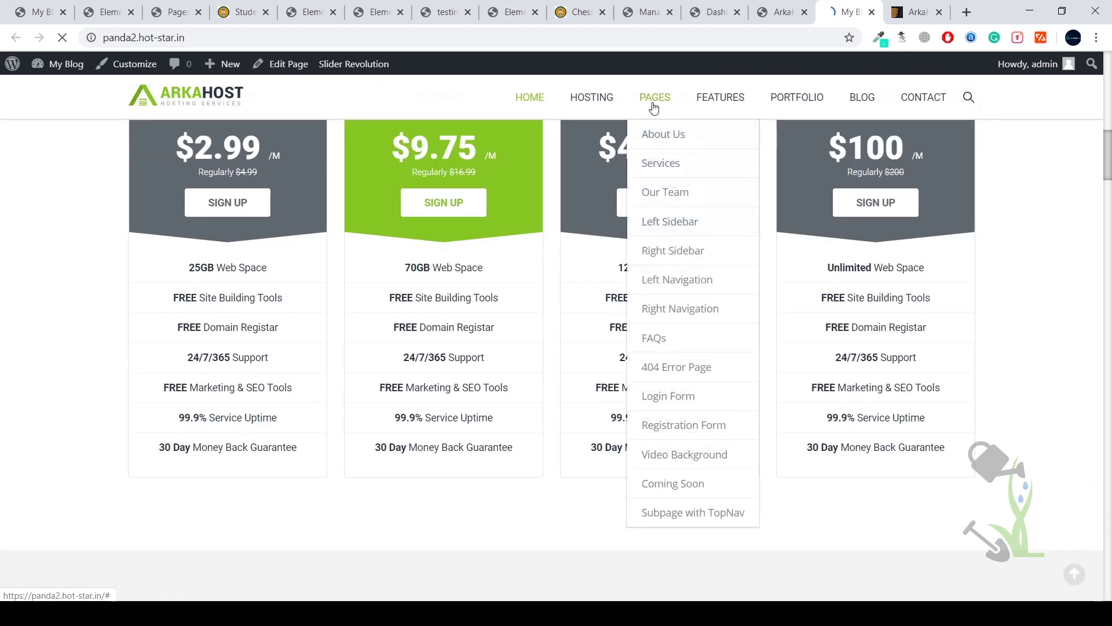
scroll(356, 274, up, 3)
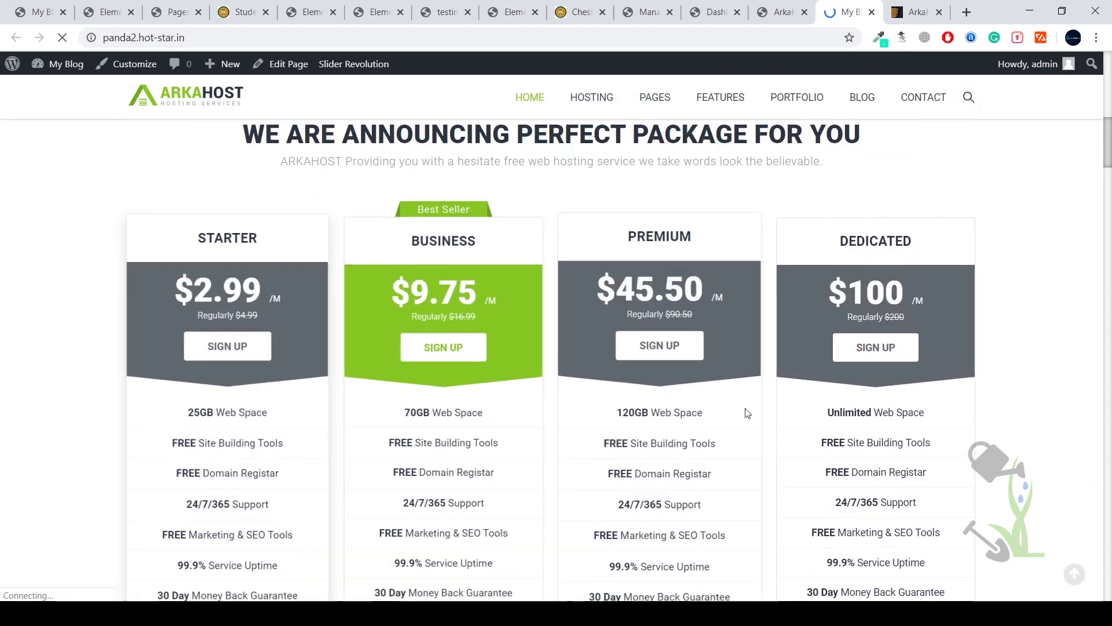
scroll(602, 281, down, 18)
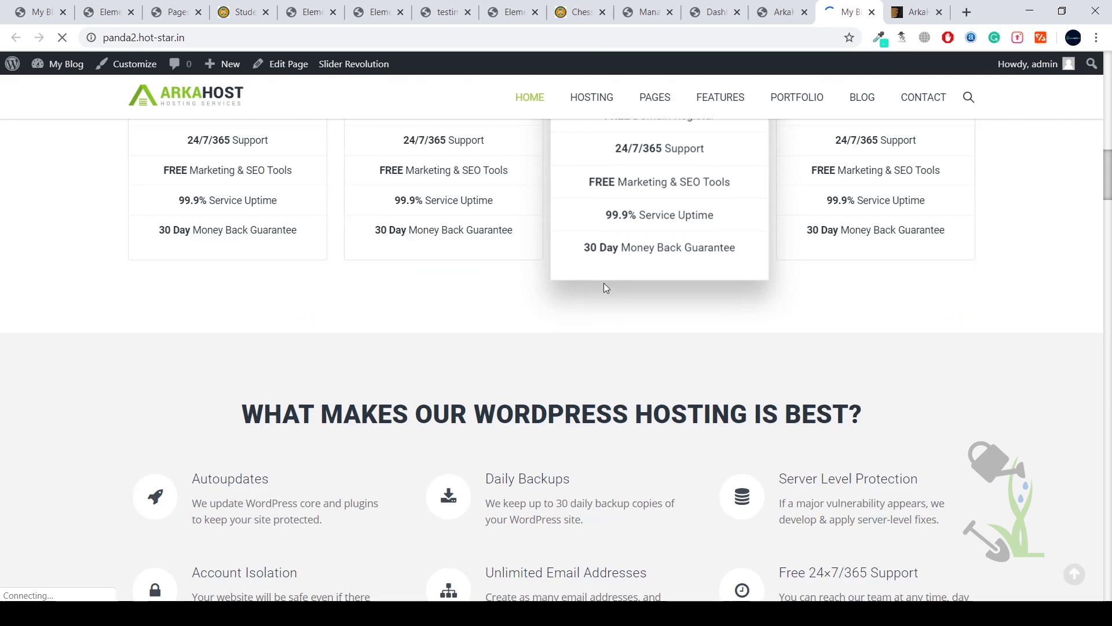
scroll(603, 285, down, 5)
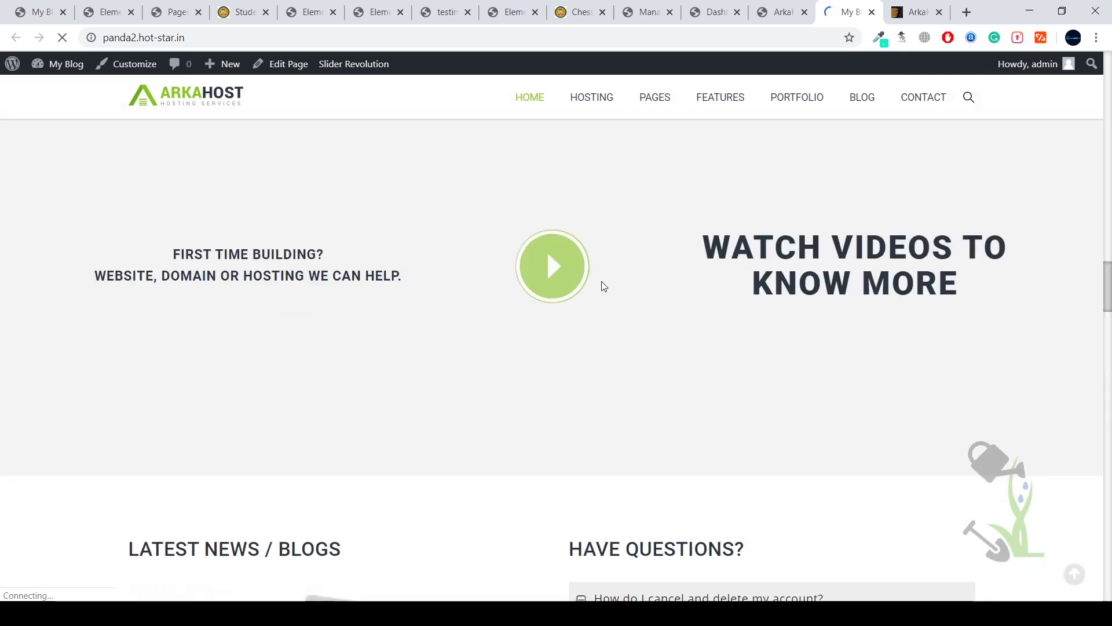
scroll(603, 284, down, 18)
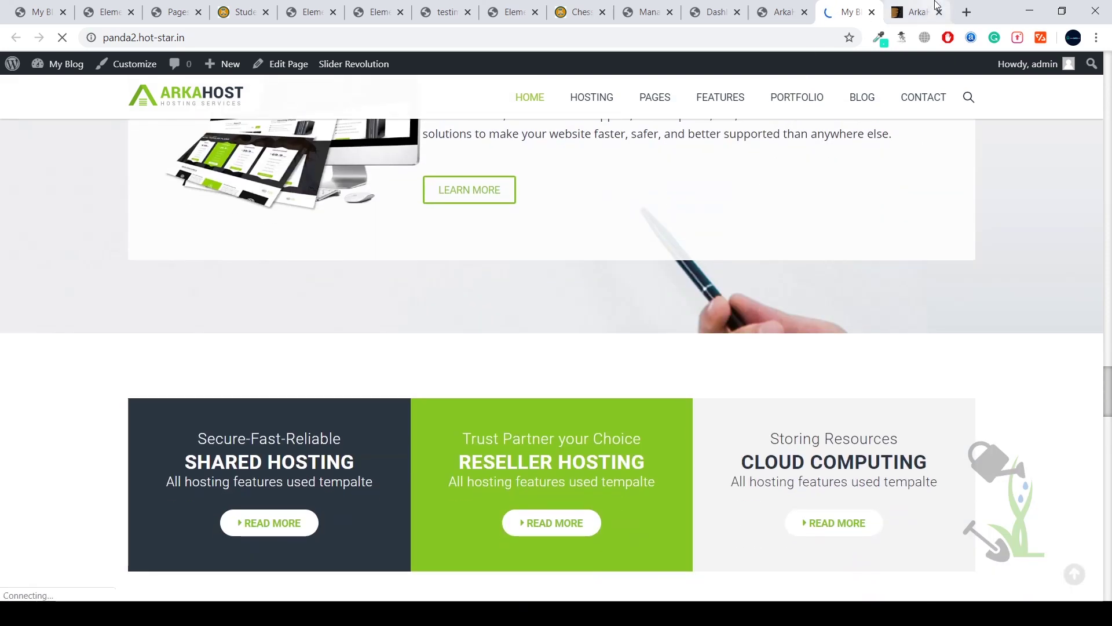
Show the Arka Host WHMCS Hosting theme 5.2 product page, priced $8.00 instead of $59.00.
click(915, 13)
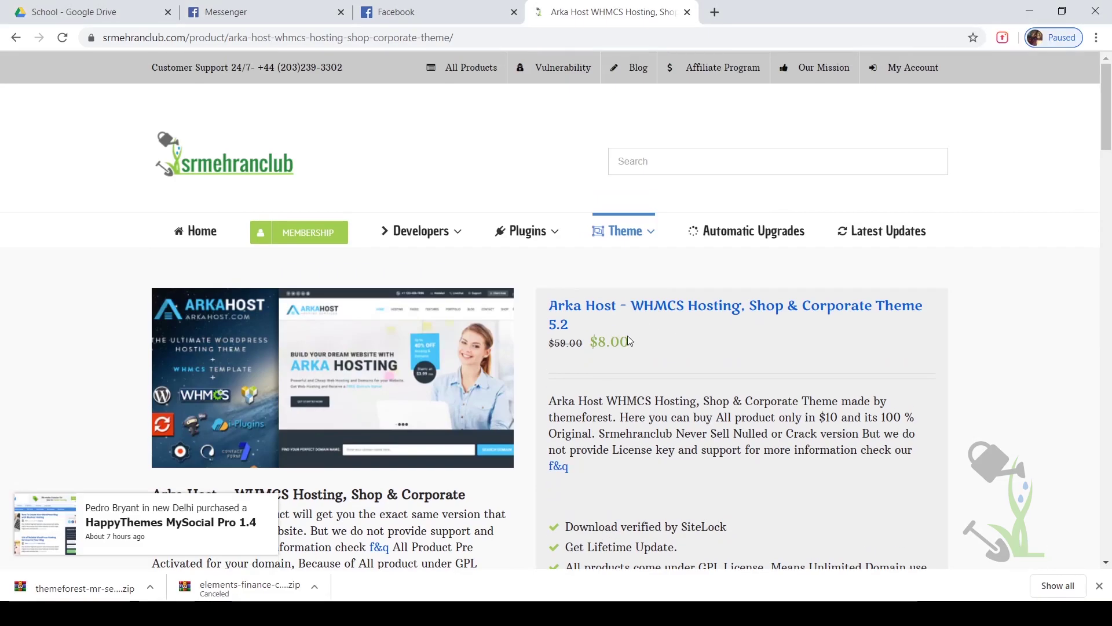
scroll(582, 343, down, 5)
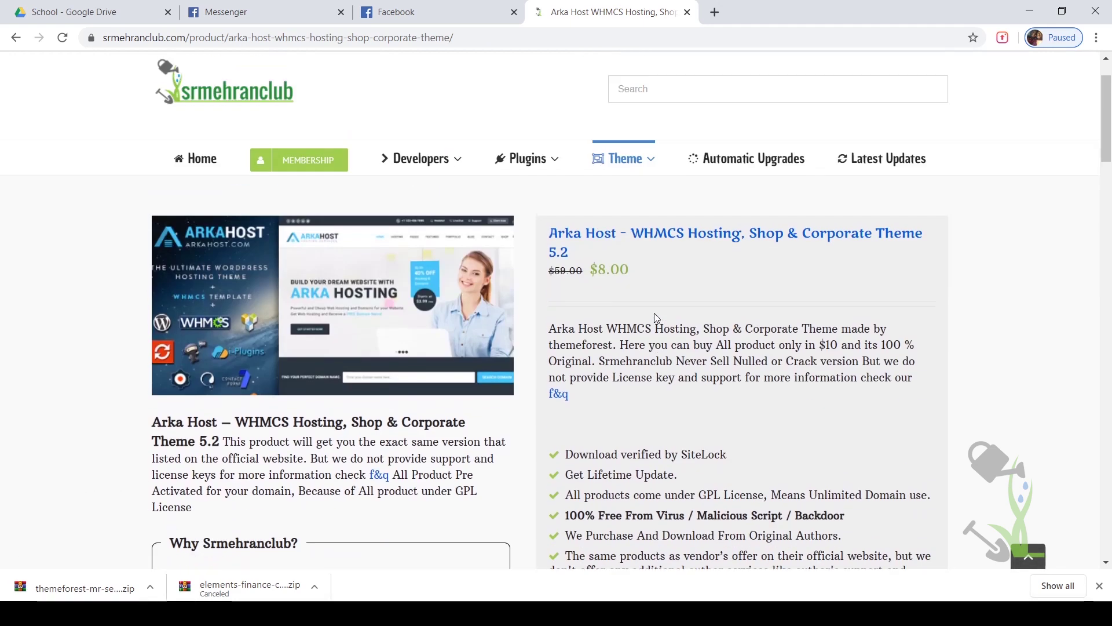
scroll(656, 319, up, 3)
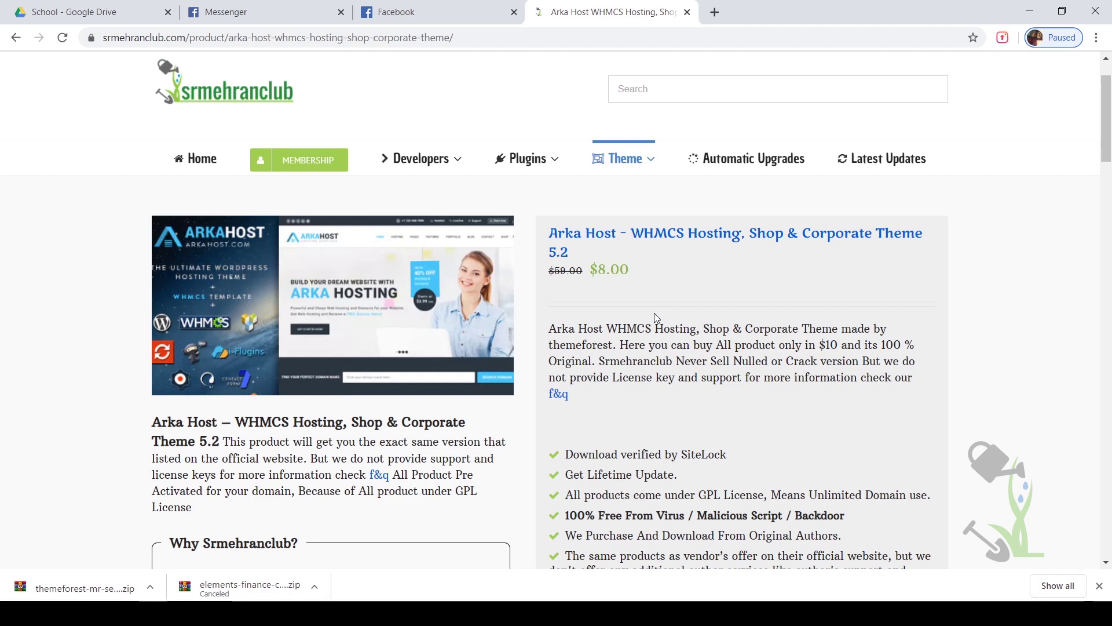
scroll(655, 315, down, 5)
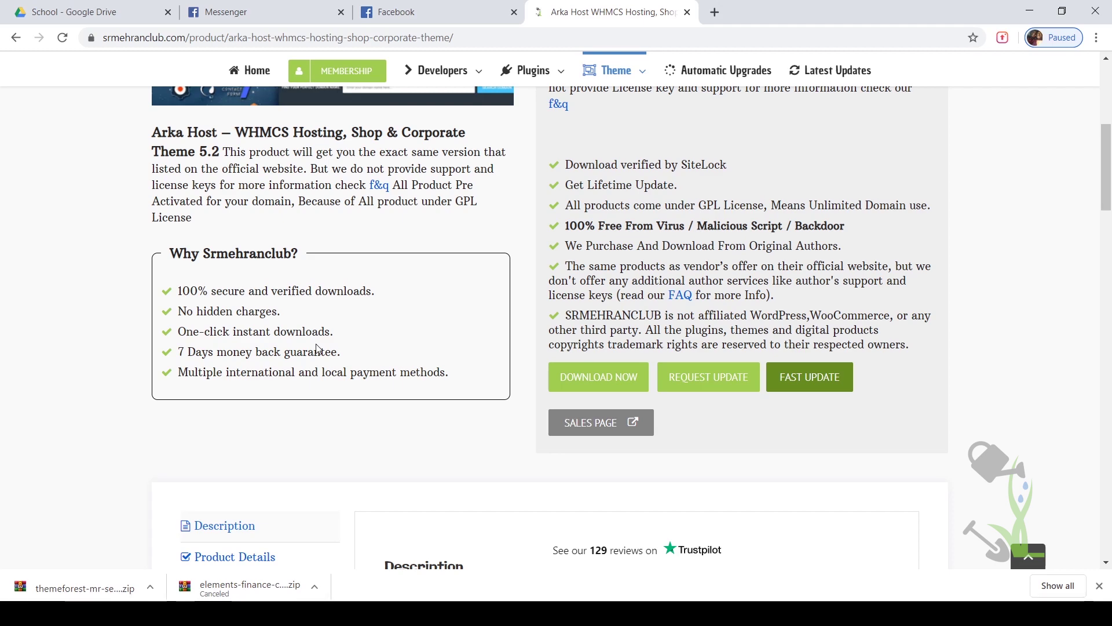
scroll(318, 348, up, 6)
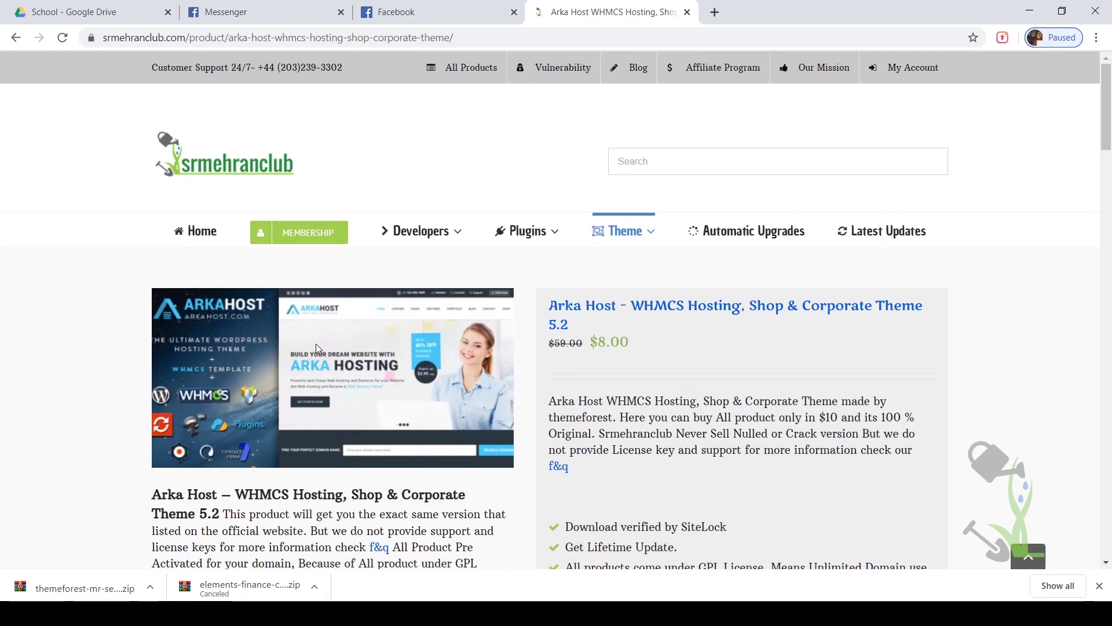
Open the MEMBERSHIP page and highlight its 6100 WordPress plugins figure.
click(323, 234)
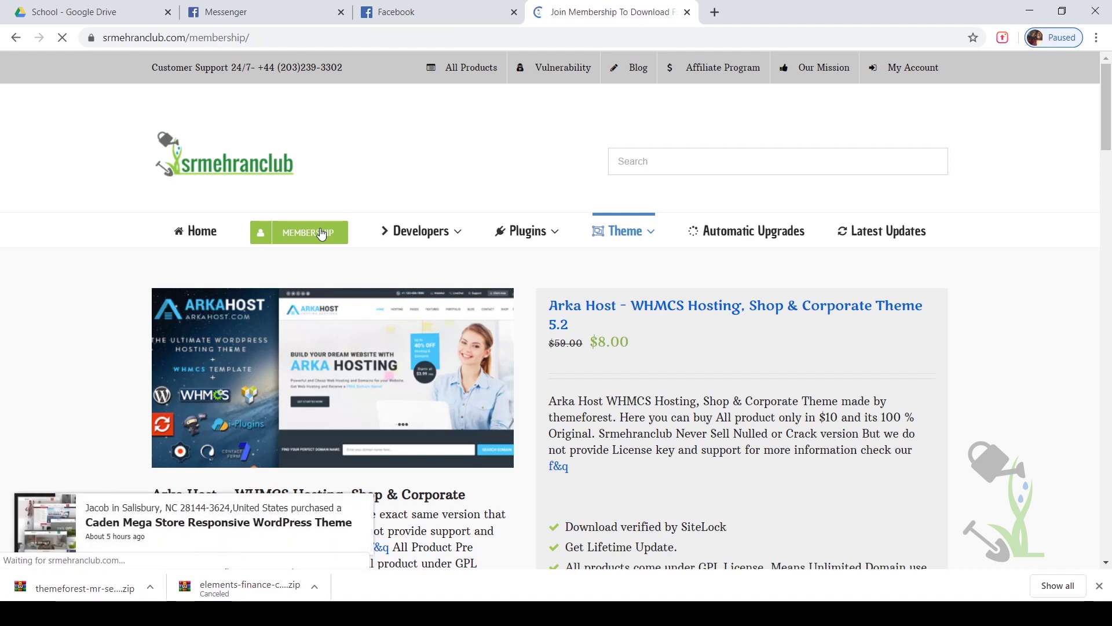
scroll(423, 330, down, 5)
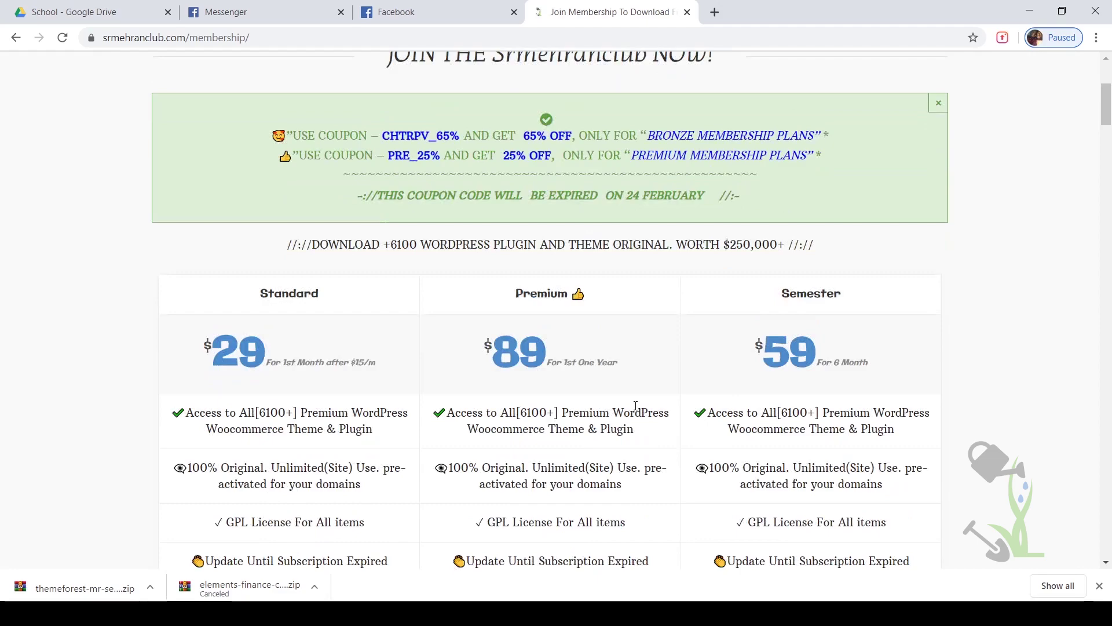
scroll(470, 336, down, 4)
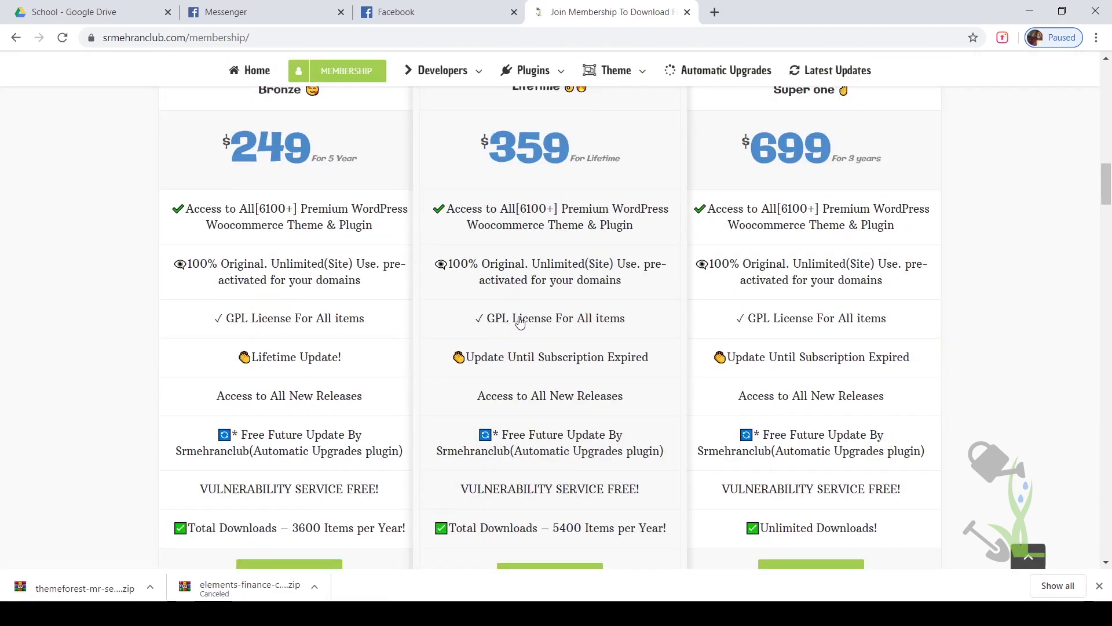
scroll(519, 321, down, 4)
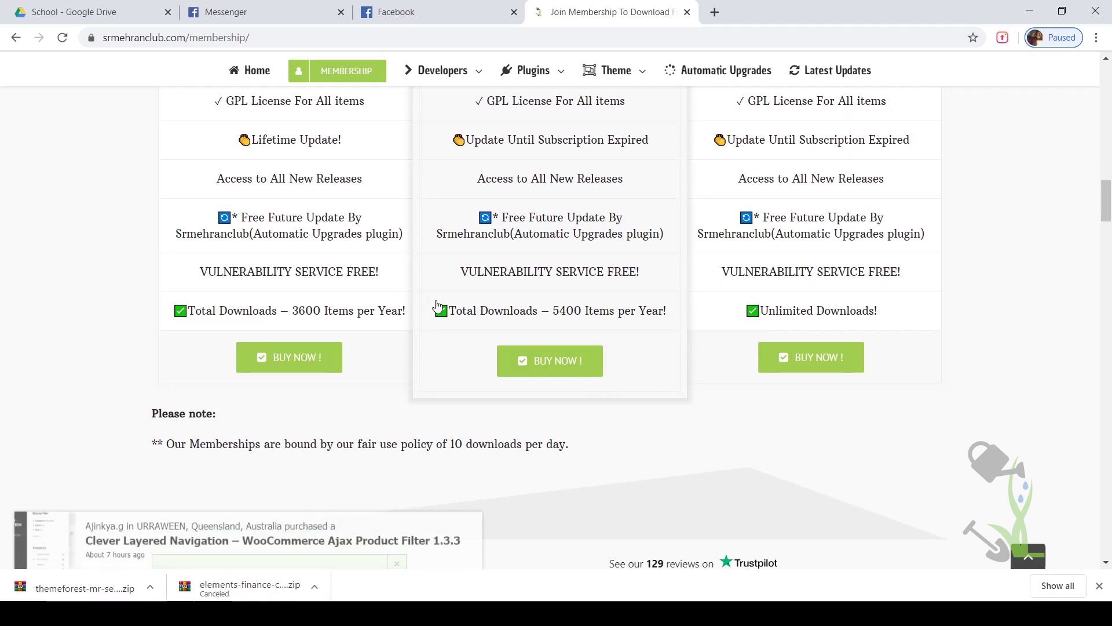
scroll(437, 305, up, 10)
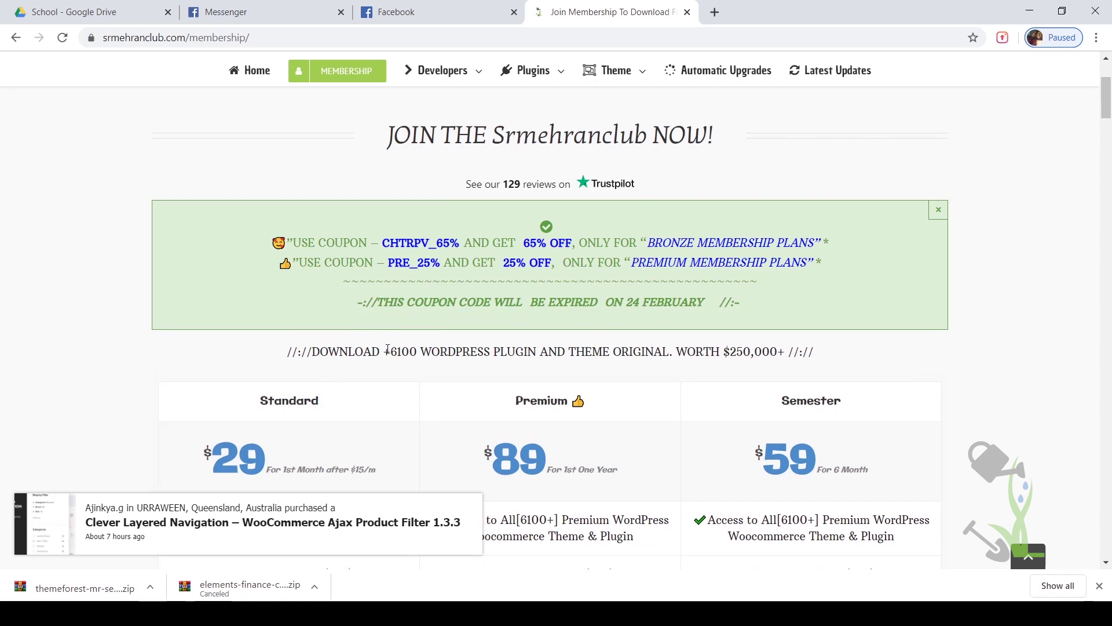
drag(387, 350, 510, 352)
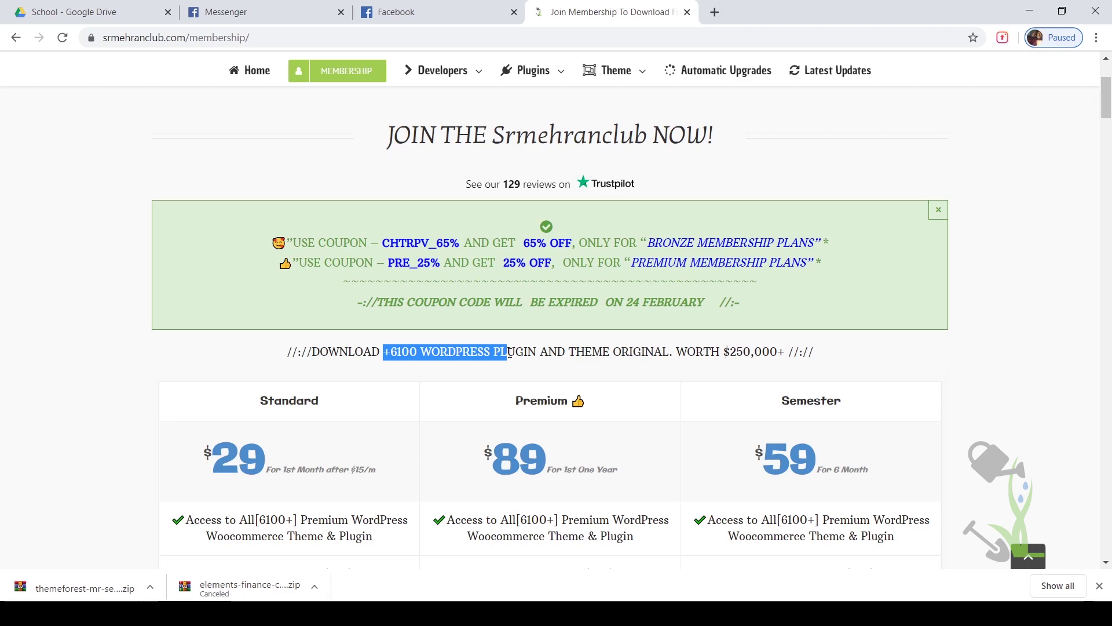
Review the Standard $29, Premium $89 and Semester $59 plan tables and coupon offers.
scroll(510, 360, down, 15)
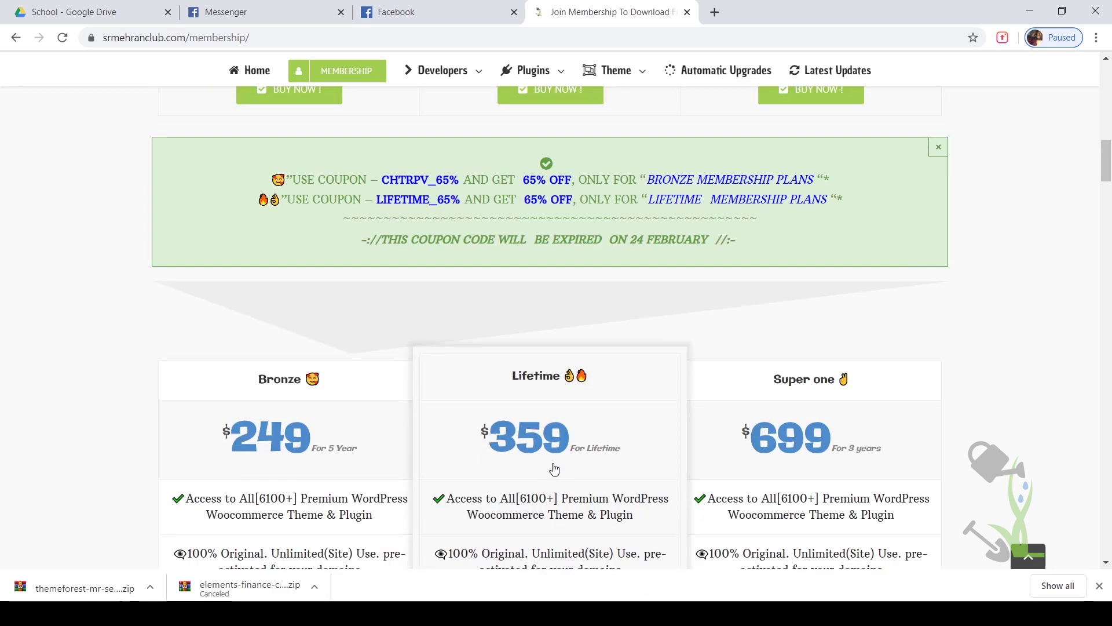
scroll(490, 450, down, 5)
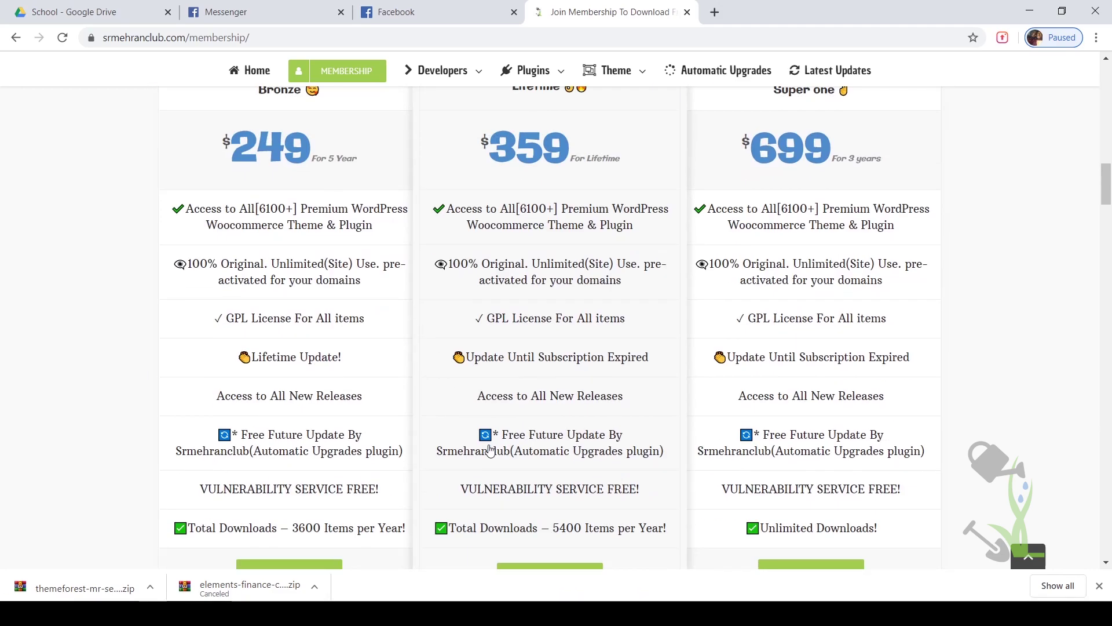
scroll(490, 450, up, 20)
scroll(489, 450, down, 10)
scroll(489, 451, up, 12)
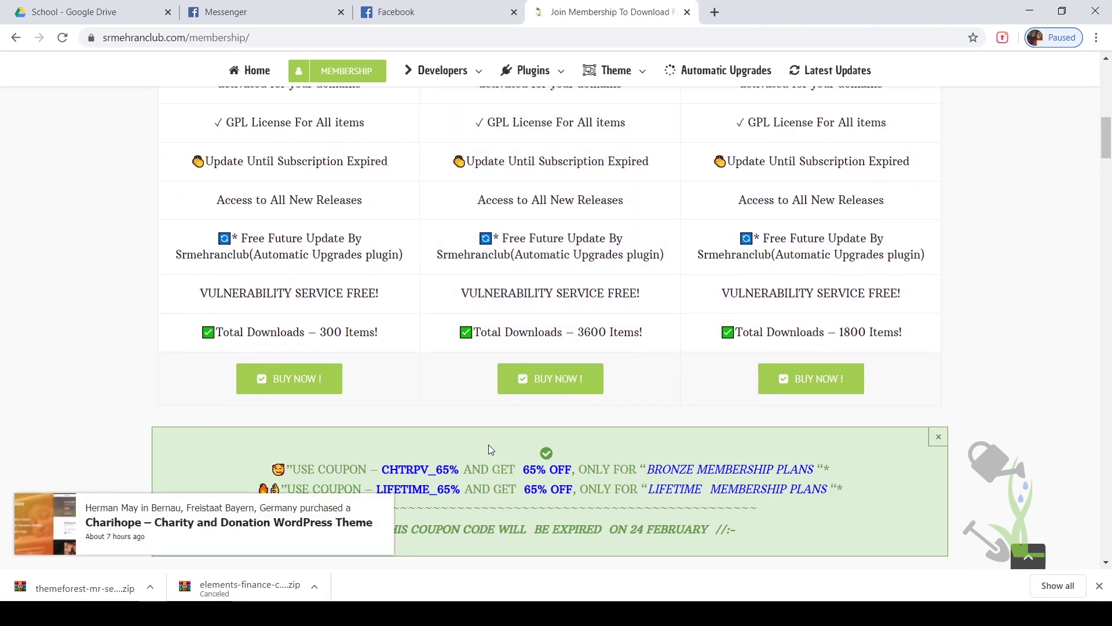
scroll(489, 450, down, 5)
scroll(489, 450, up, 3)
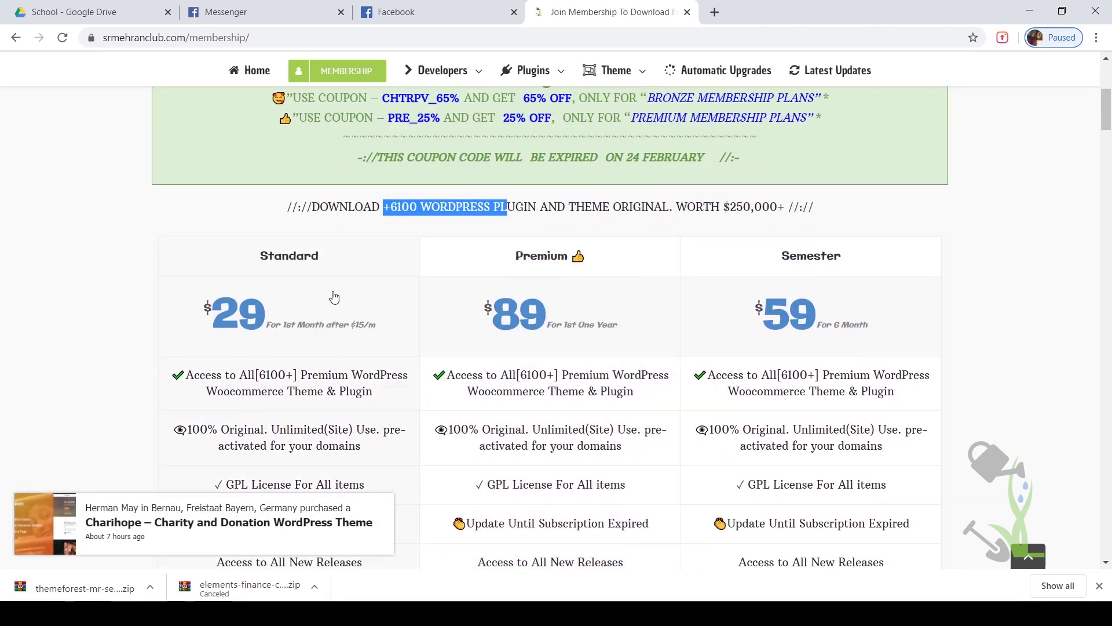
scroll(365, 336, down, 3)
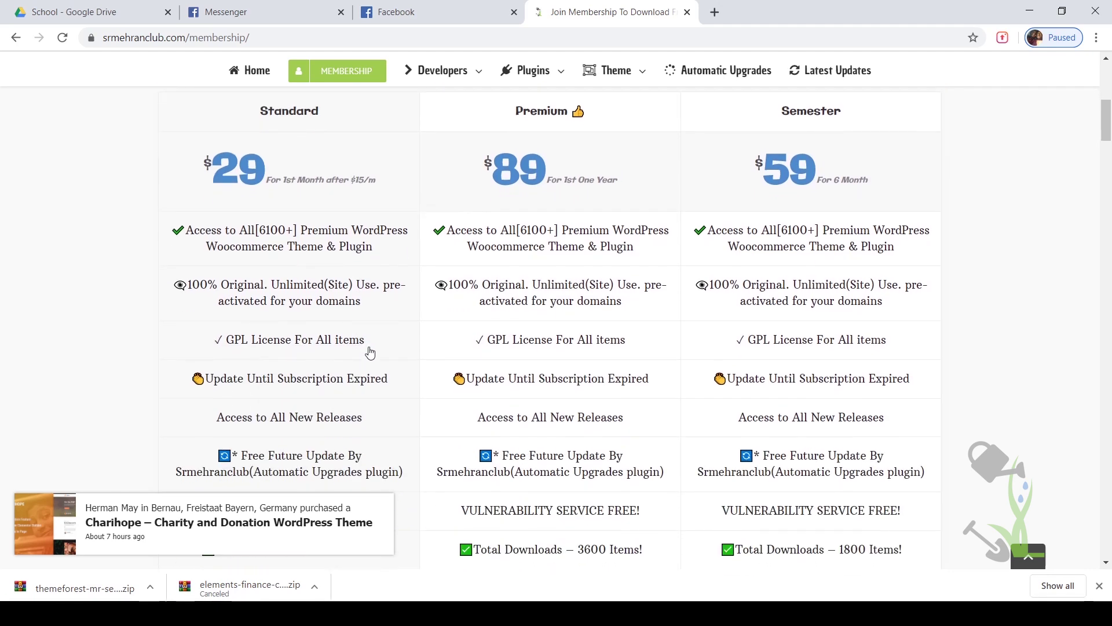
scroll(370, 363, down, 3)
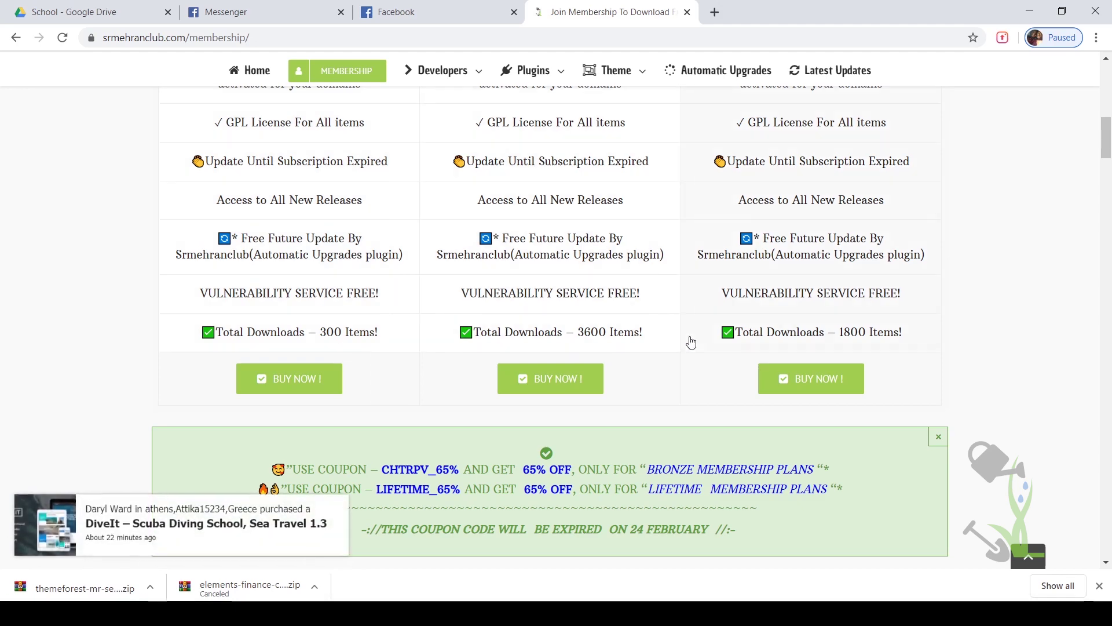
scroll(693, 340, up, 10)
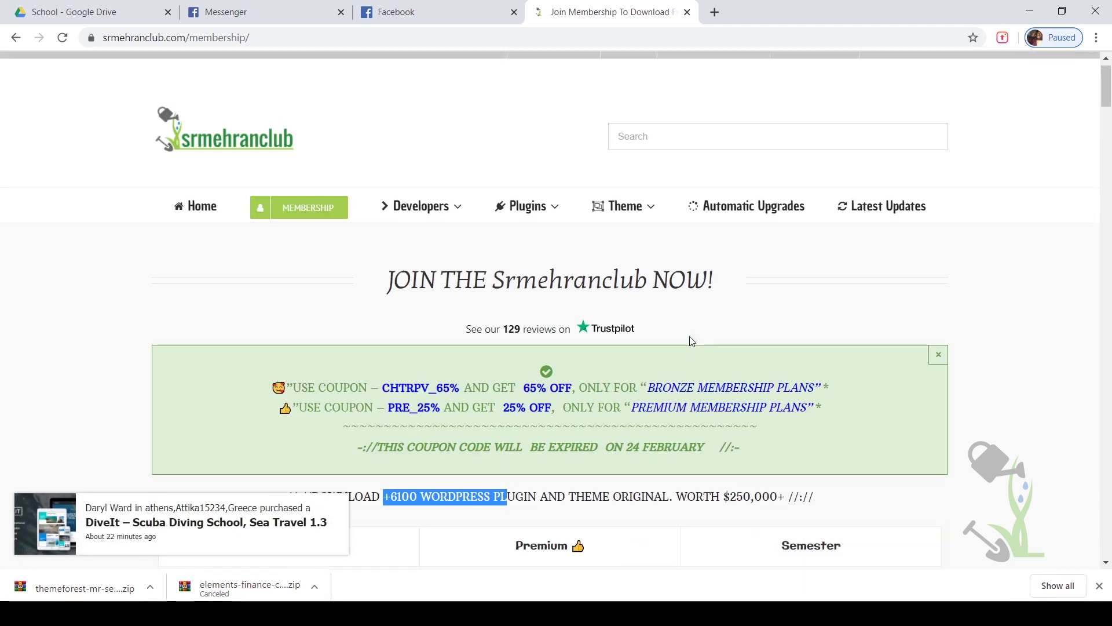